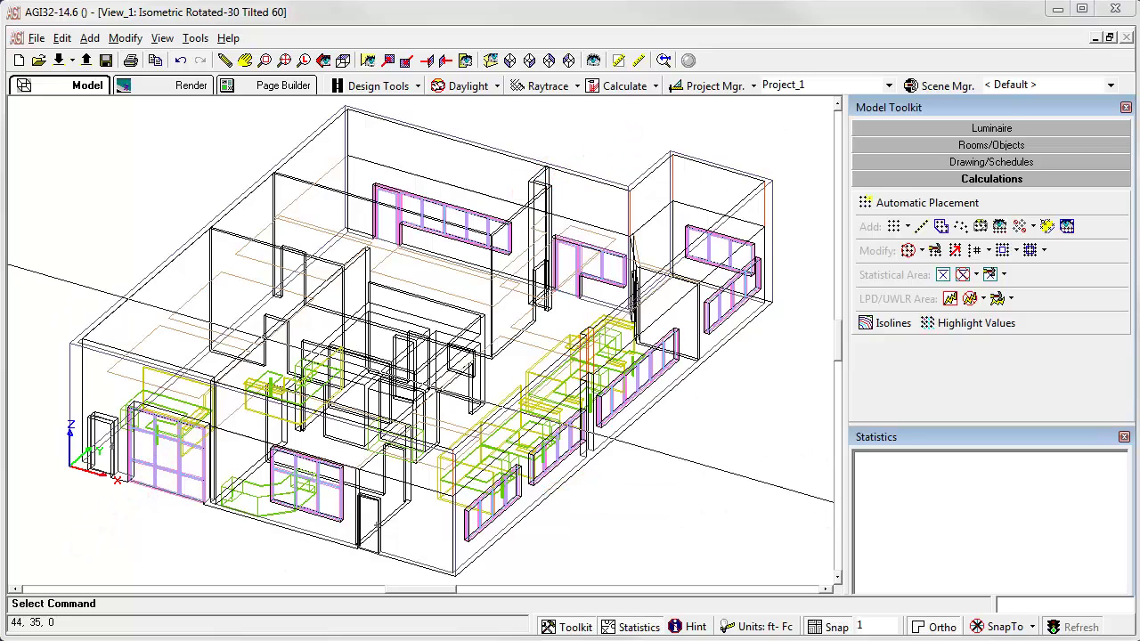
Open the Project Manager and load the office project's 168 entities into the list.
{"action": "left_click", "coordinate": [674, 87]}
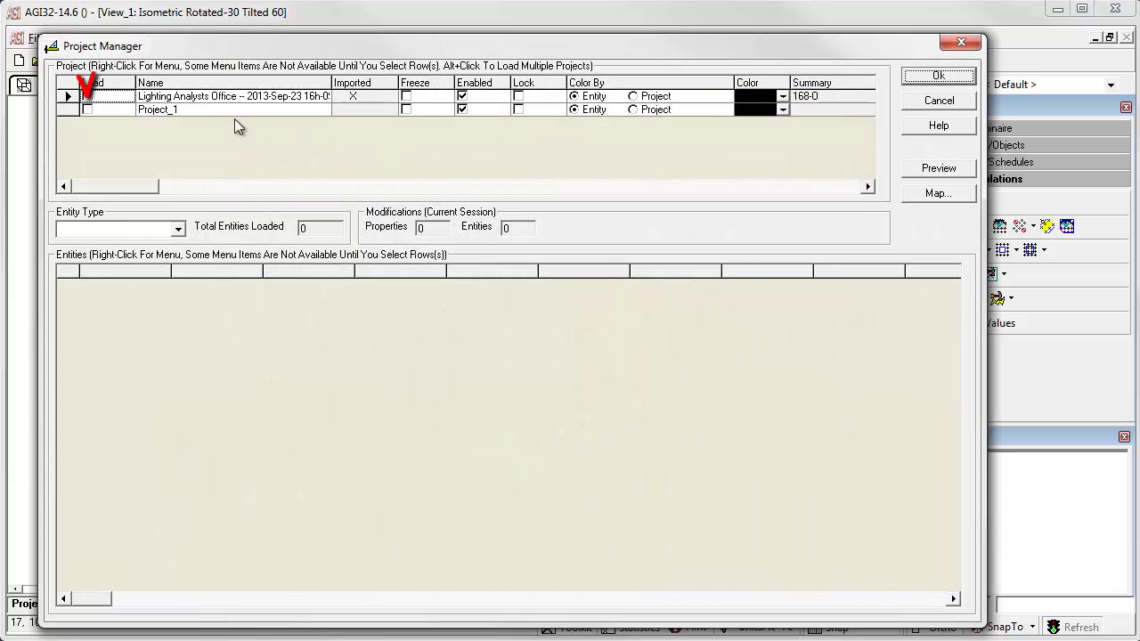
{"action": "left_click", "coordinate": [87, 96]}
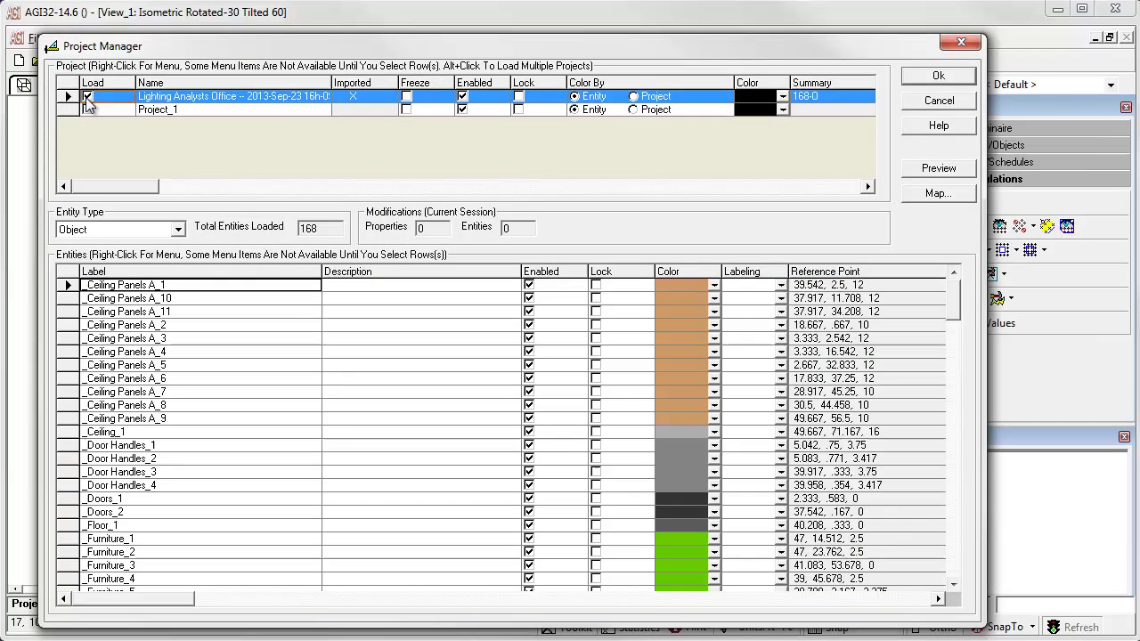
{"action": "left_click", "coordinate": [179, 232]}
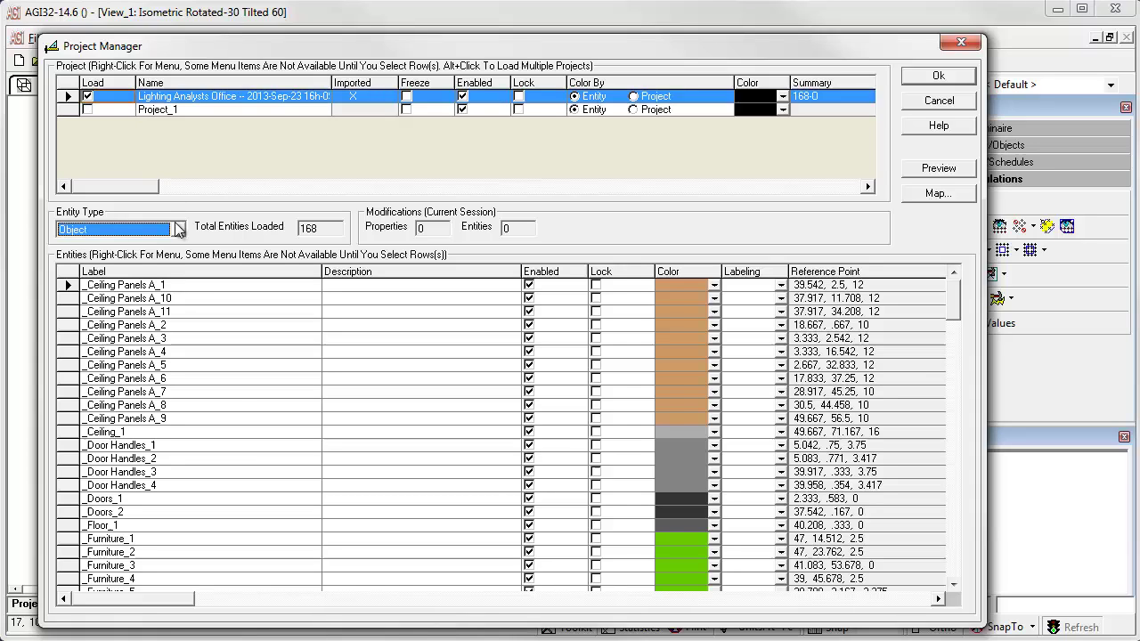
Select the window entities _Windows_1 through _Windows_9 and bring up the project list actions.
{"action": "scroll", "coordinate": [943, 326], "scroll_direction": "down", "scroll_amount": 15}
{"action": "left_click", "coordinate": [98, 433]}
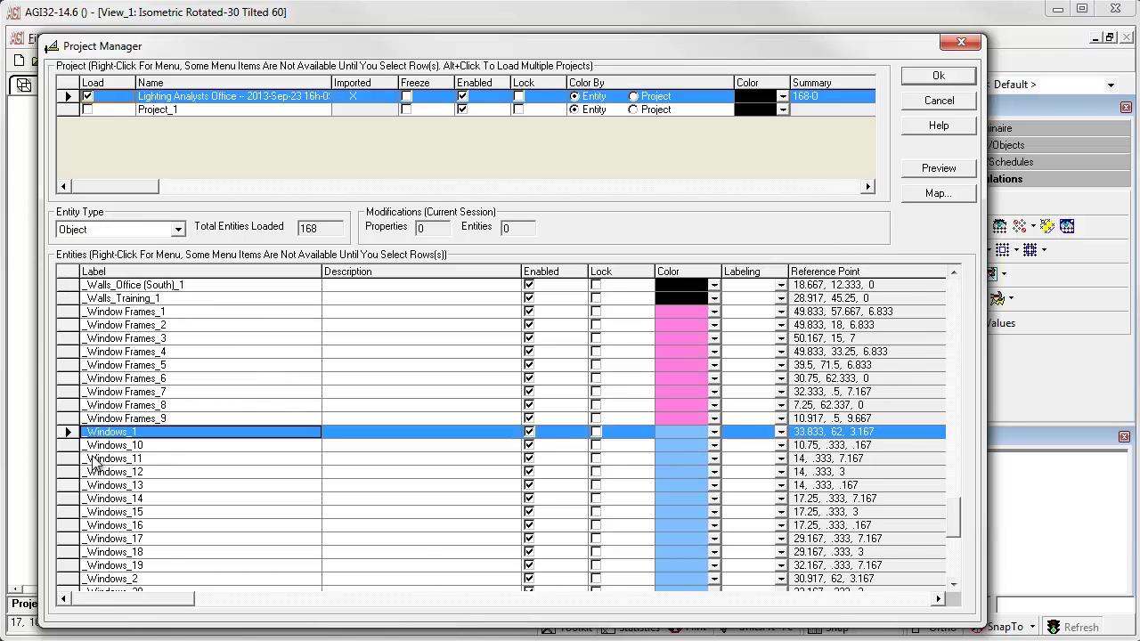
{"action": "scroll", "coordinate": [943, 593], "scroll_direction": "down", "scroll_amount": 5}
{"action": "left_click", "coordinate": [69, 579], "text": "shift"}
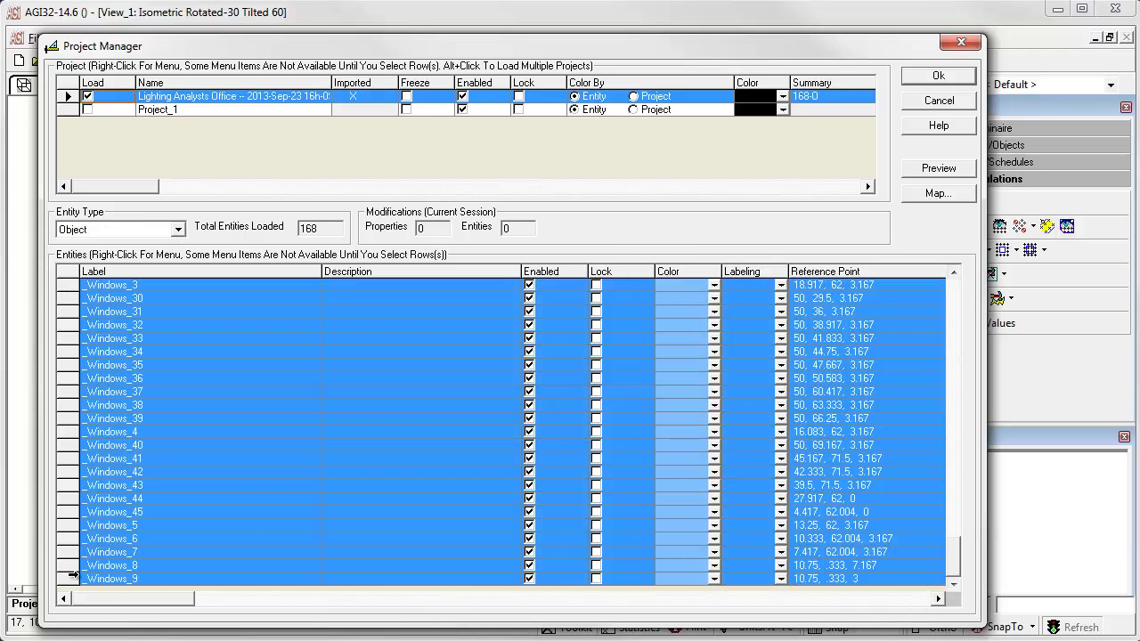
{"action": "right_click", "coordinate": [210, 437]}
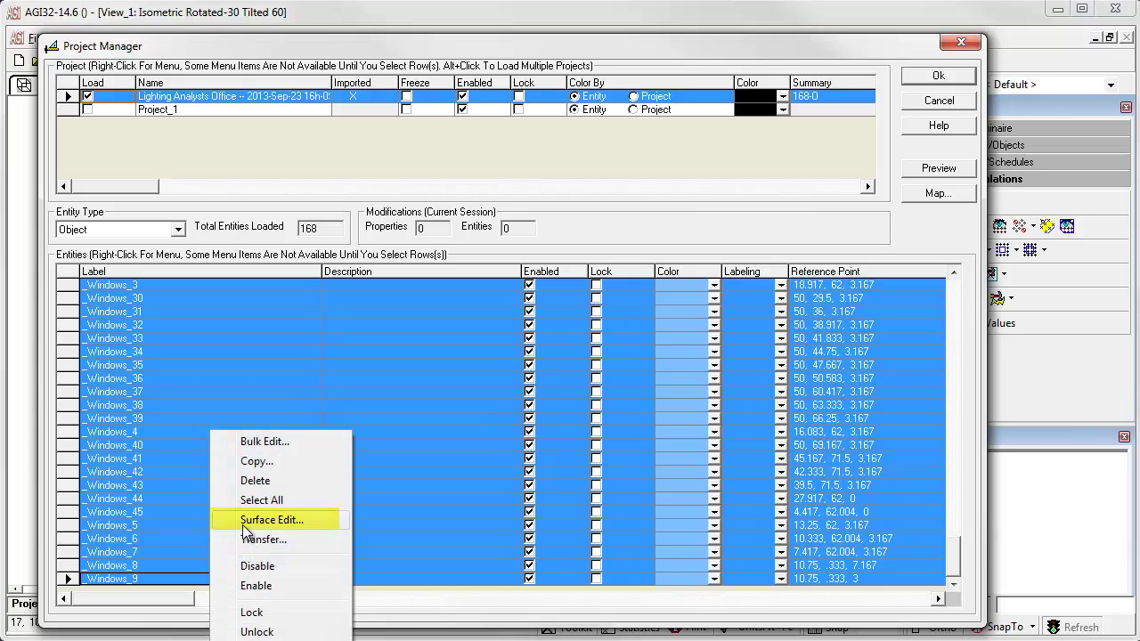
{"action": "right_click", "coordinate": [267, 112]}
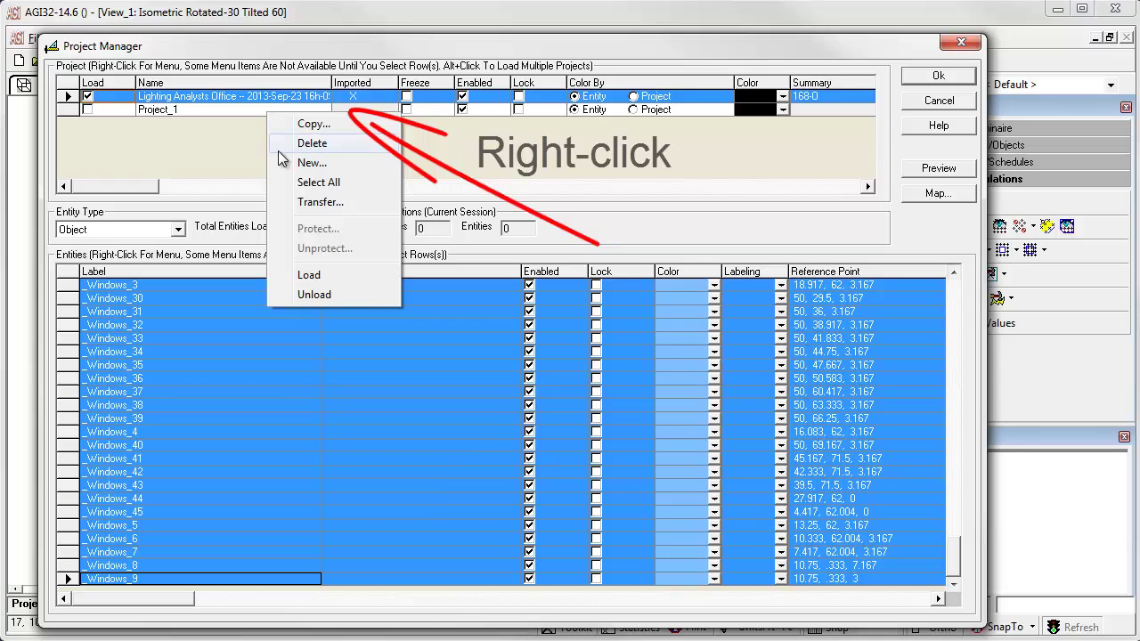
Create a new project named 'Glazing 50%'.
{"action": "left_click", "coordinate": [299, 162]}
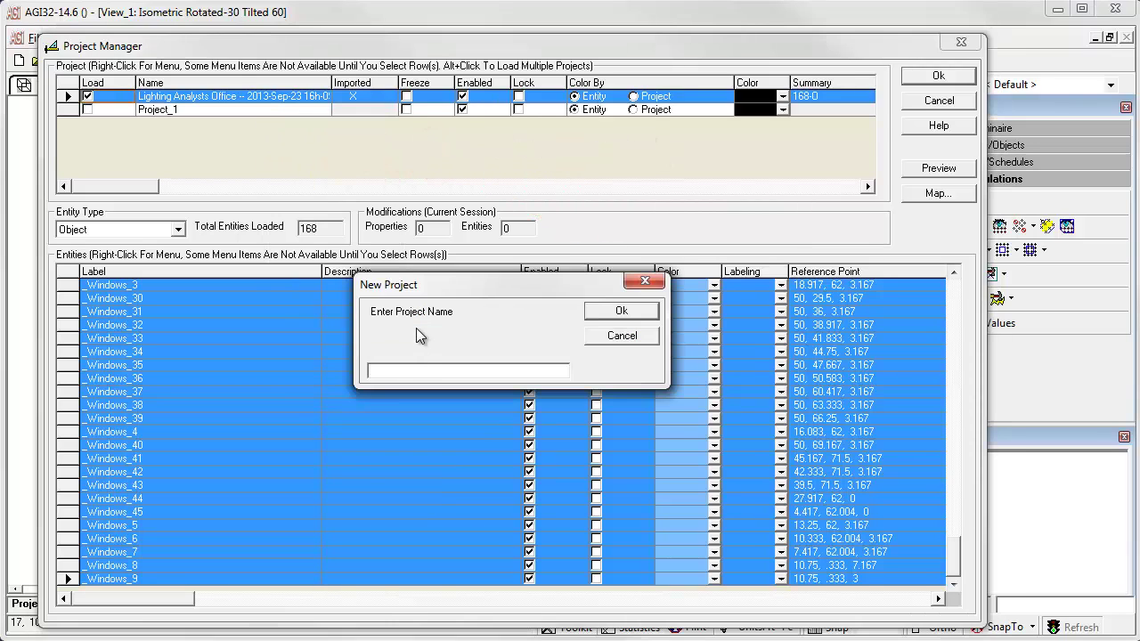
{"action": "type", "text": "Glazing 50%"}
{"action": "key", "text": "Return"}
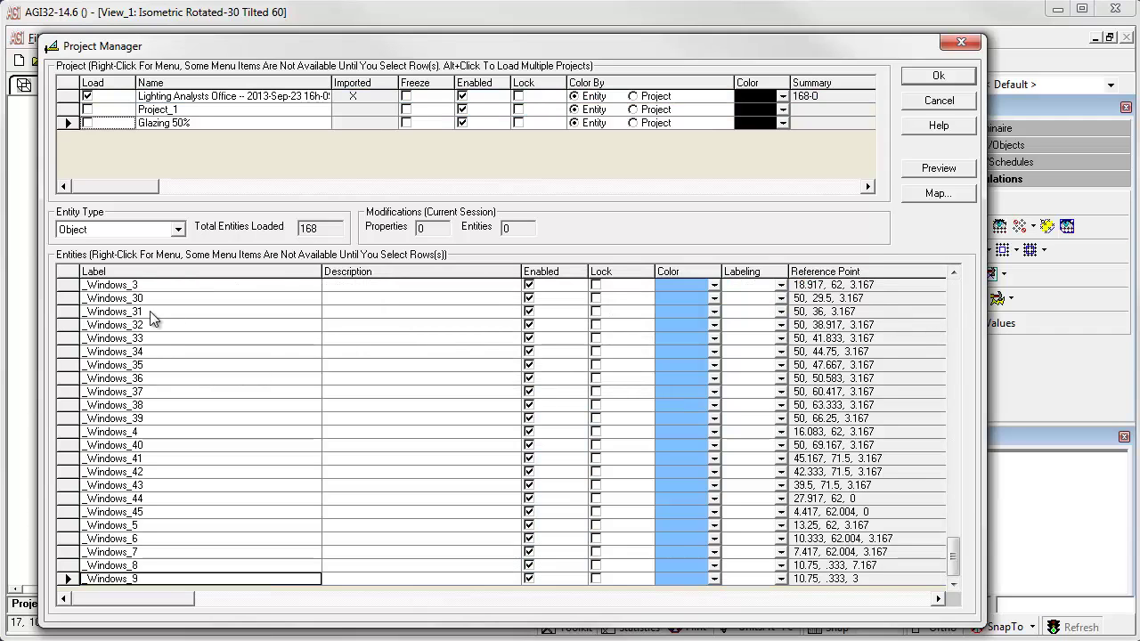
Transfer the window entities _Windows_1 through _Windows_9 into the Glazing 50% project.
{"action": "scroll", "coordinate": [165, 351], "scroll_direction": "up", "scroll_amount": 10}
{"action": "left_click", "coordinate": [58, 381]}
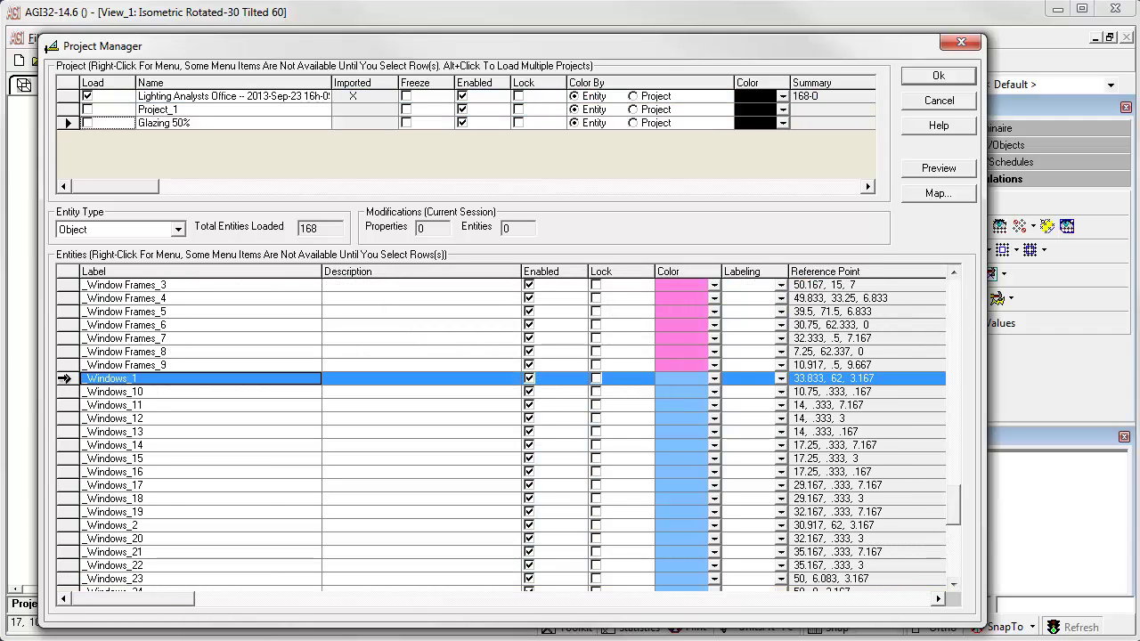
{"action": "scroll", "coordinate": [295, 462], "scroll_direction": "down", "scroll_amount": 7}
{"action": "scroll", "coordinate": [295, 458], "scroll_direction": "down", "scroll_amount": 3}
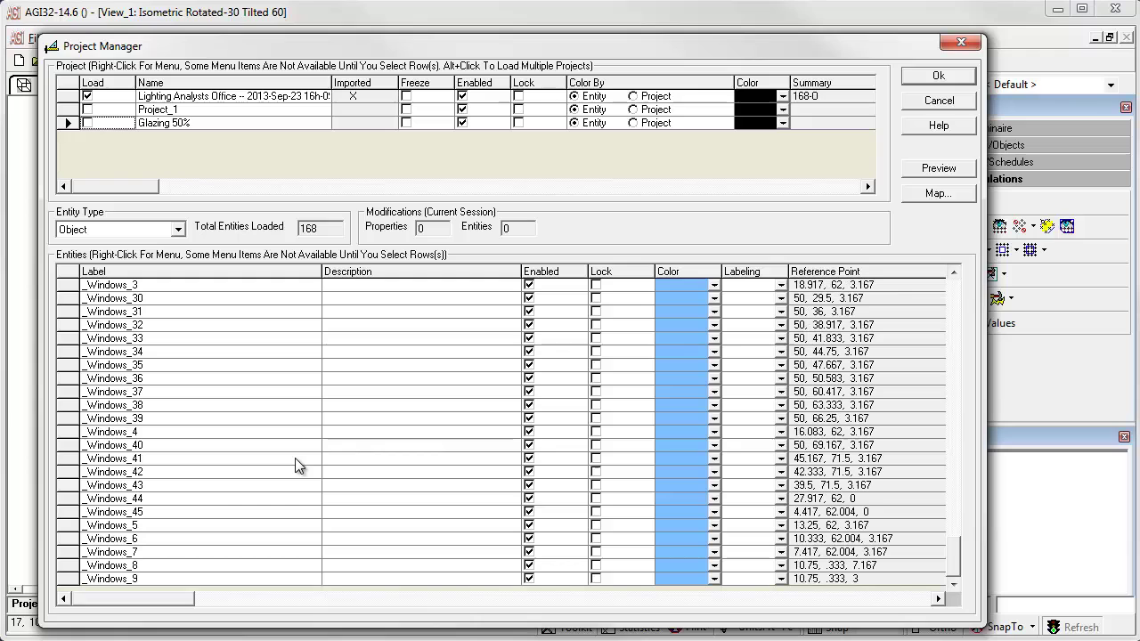
{"action": "left_click", "coordinate": [65, 579], "text": "shift"}
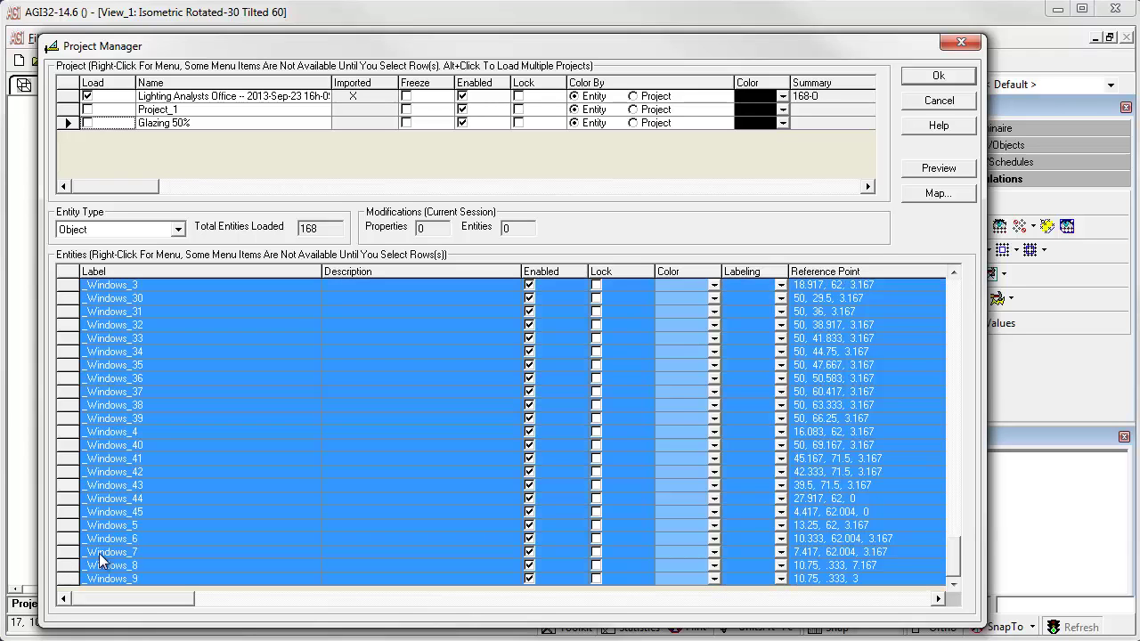
{"action": "right_click", "coordinate": [207, 407]}
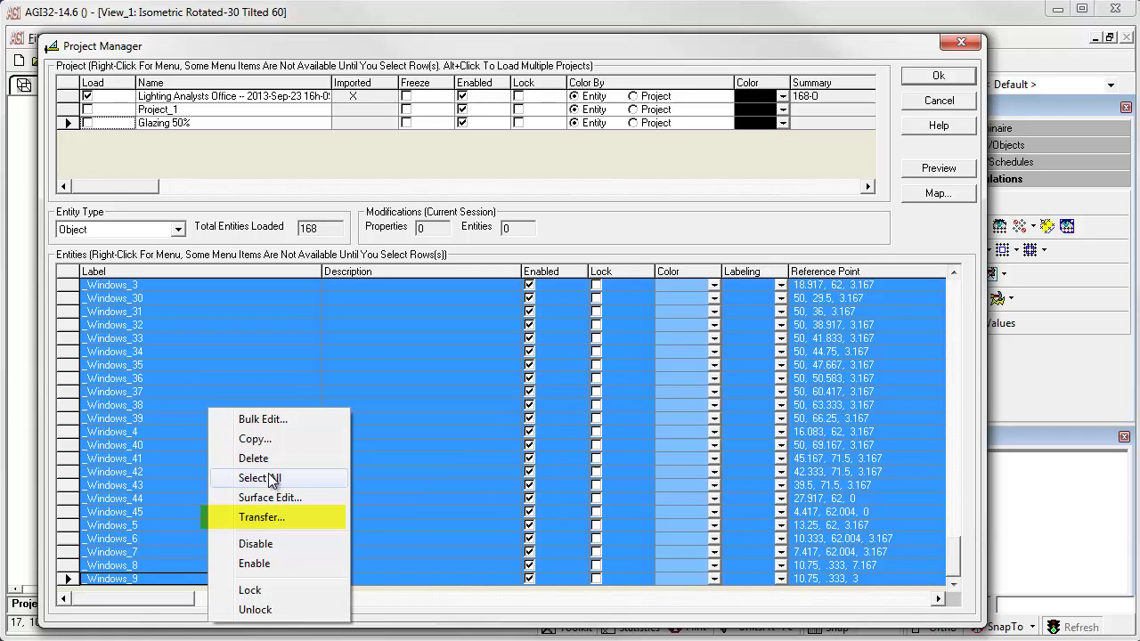
{"action": "left_click", "coordinate": [261, 518]}
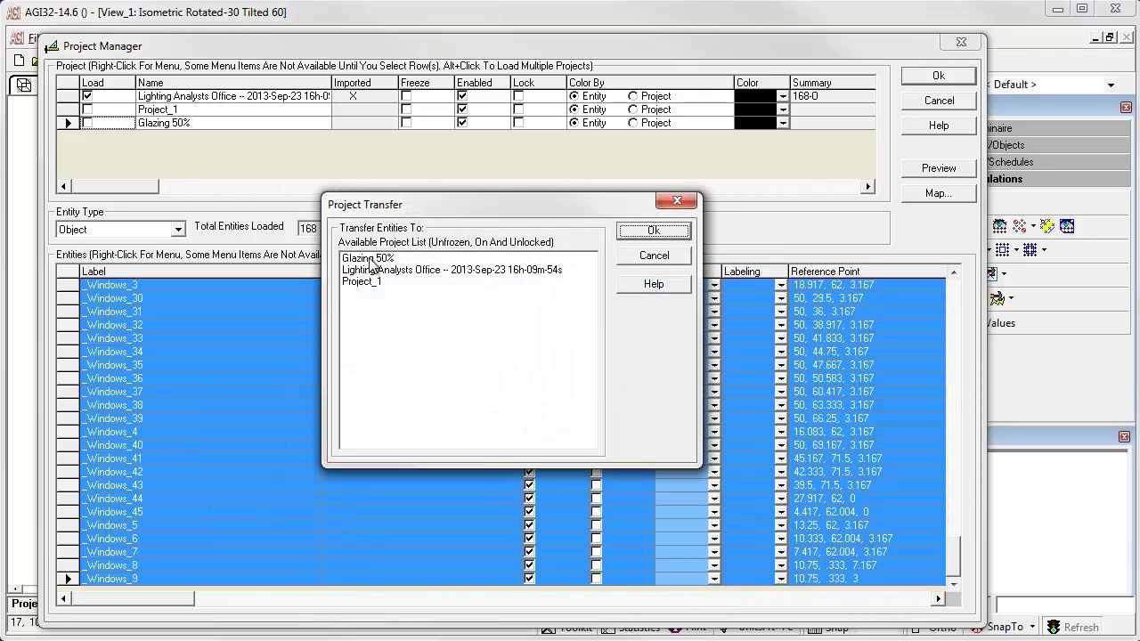
{"action": "left_click", "coordinate": [372, 258]}
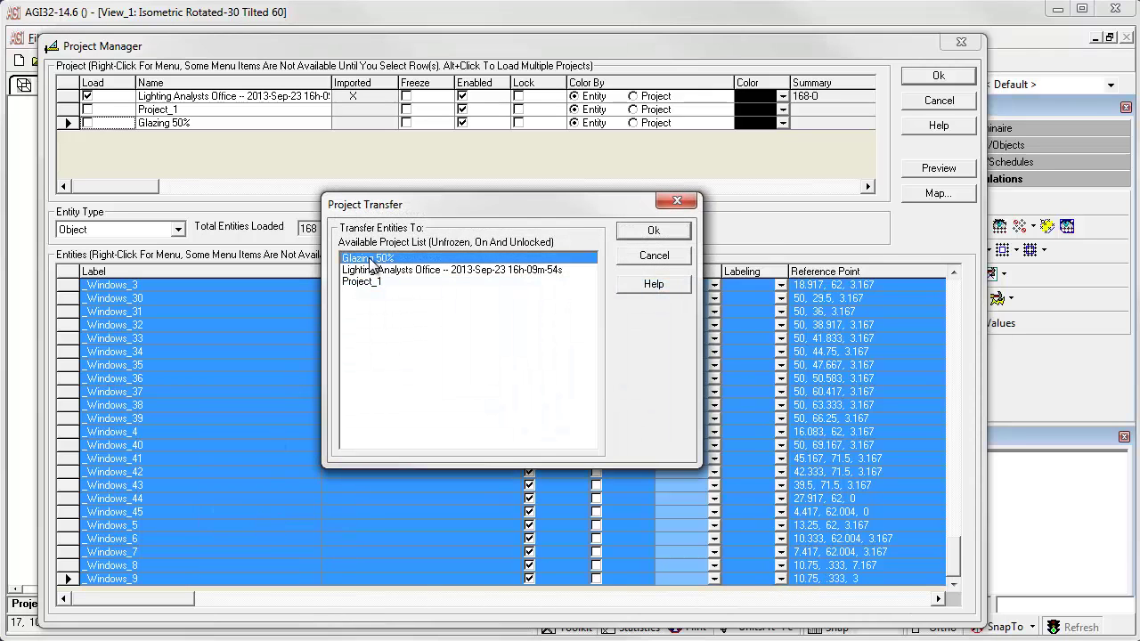
{"action": "left_click", "coordinate": [641, 232]}
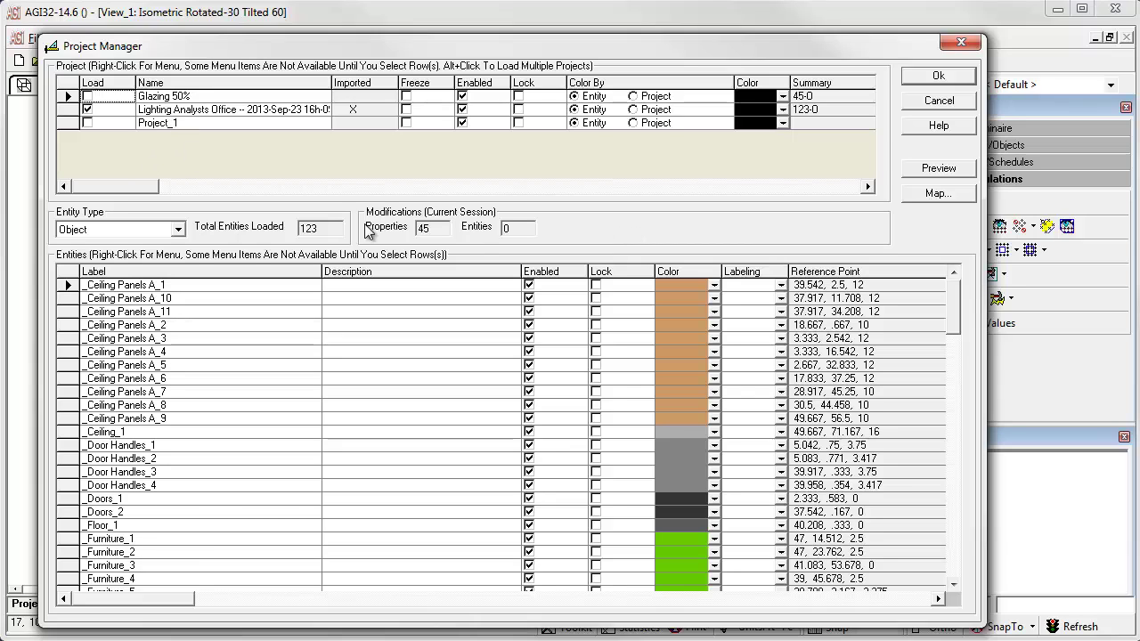
Create another new project named 'Glazing 60%'.
{"action": "right_click", "coordinate": [219, 127]}
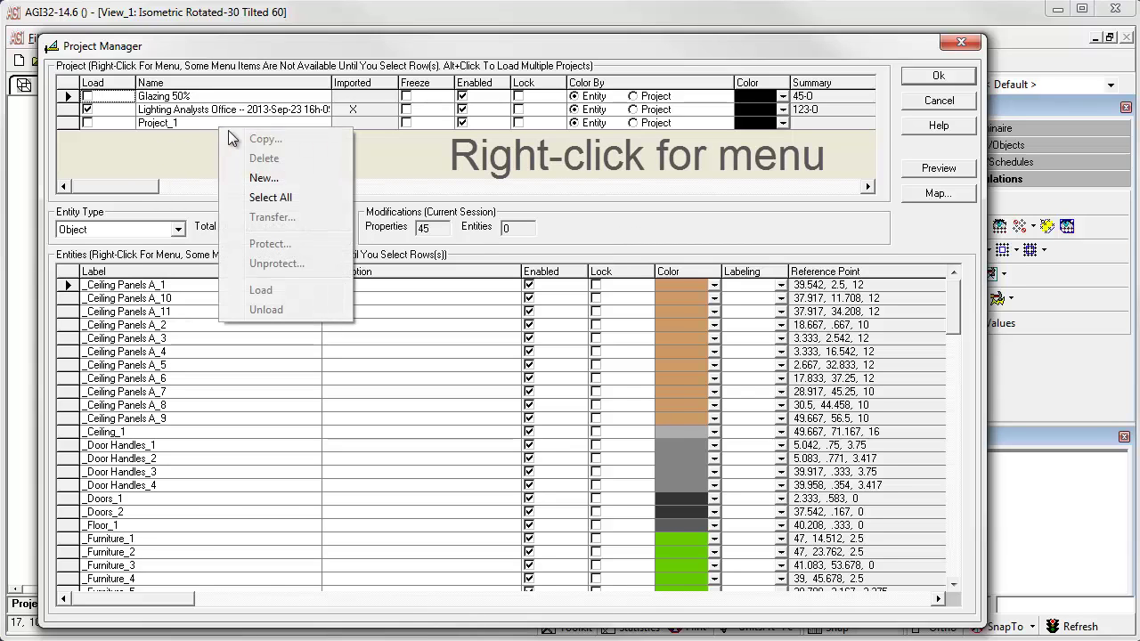
{"action": "left_click", "coordinate": [273, 178]}
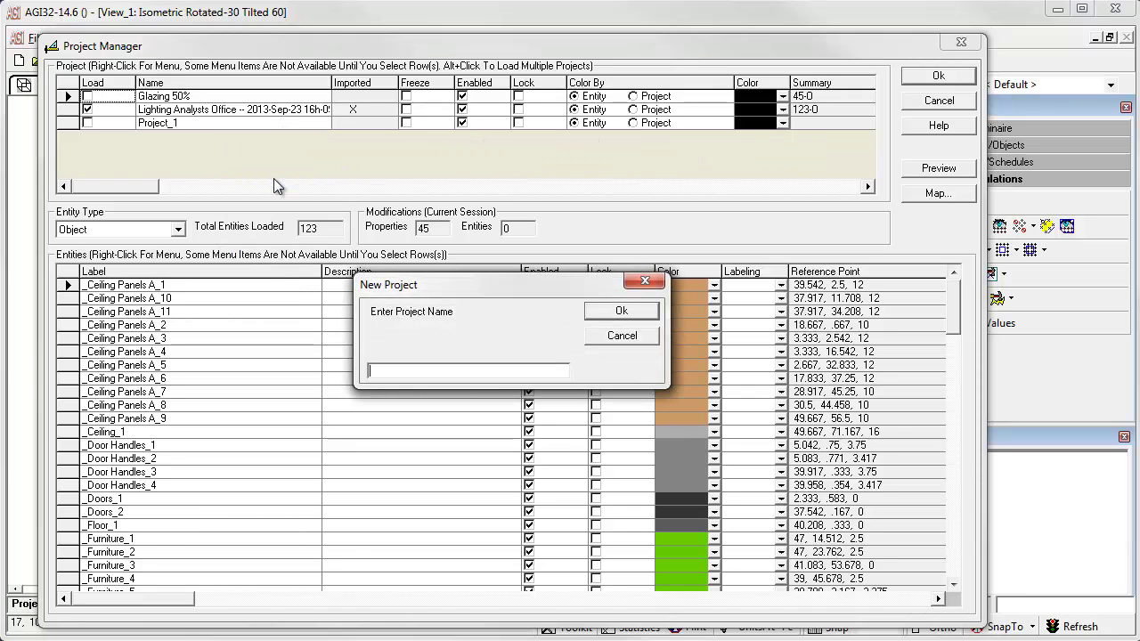
{"action": "type", "text": "Glazing 60%"}
{"action": "key", "text": "Return"}
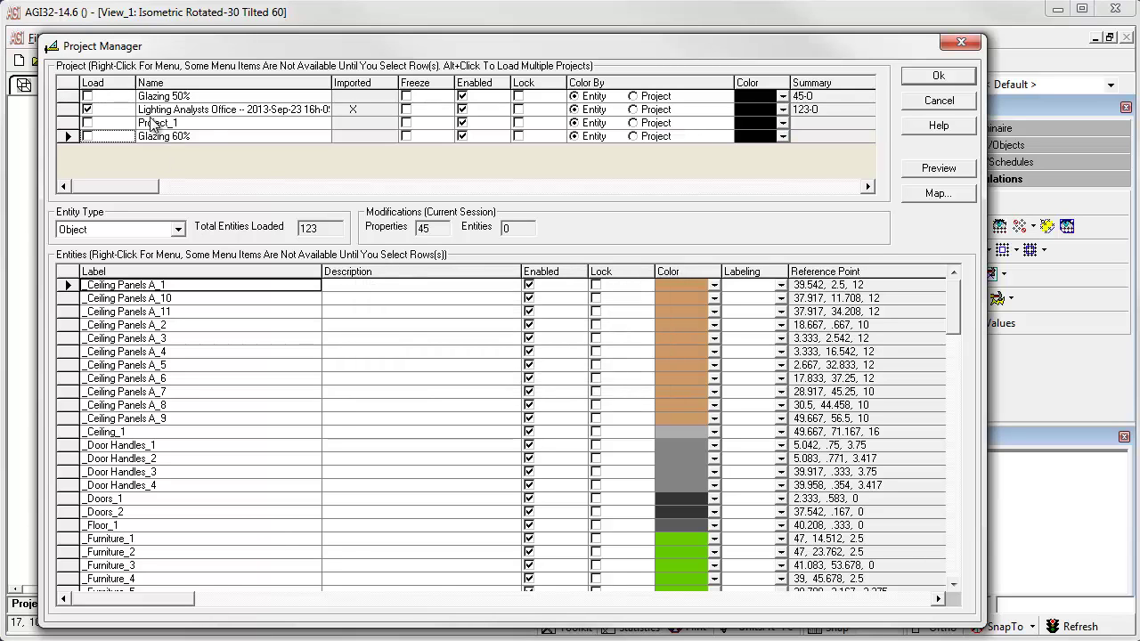
Copy all 45 windows from Glazing 50% into Glazing 60%, then load Glazing 60%.
{"action": "left_click", "coordinate": [88, 96]}
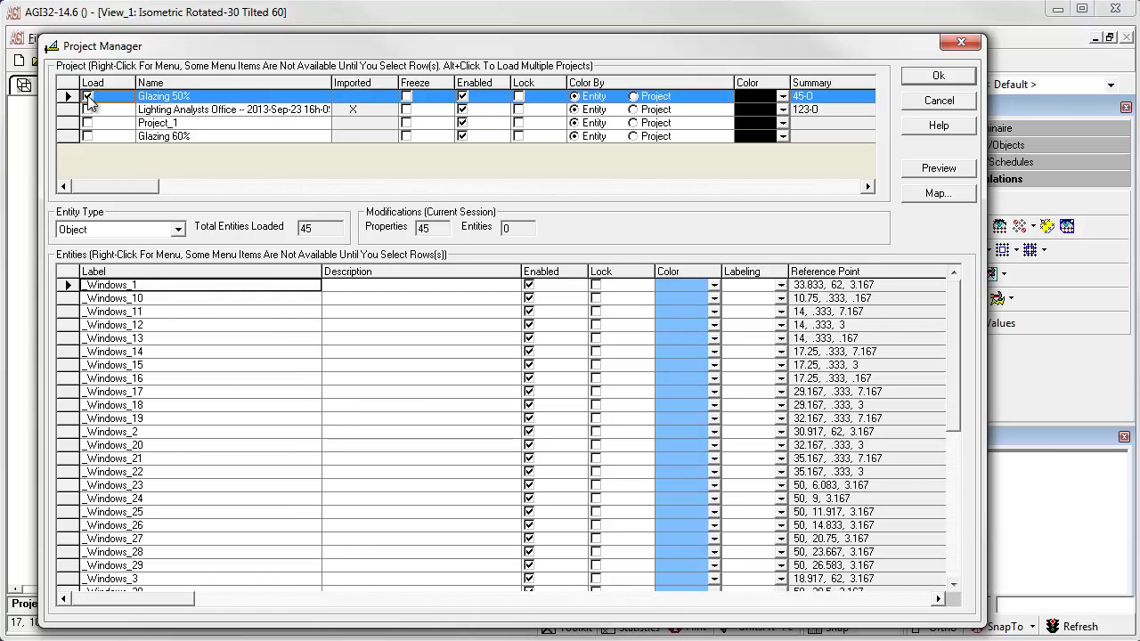
{"action": "left_click", "coordinate": [73, 277]}
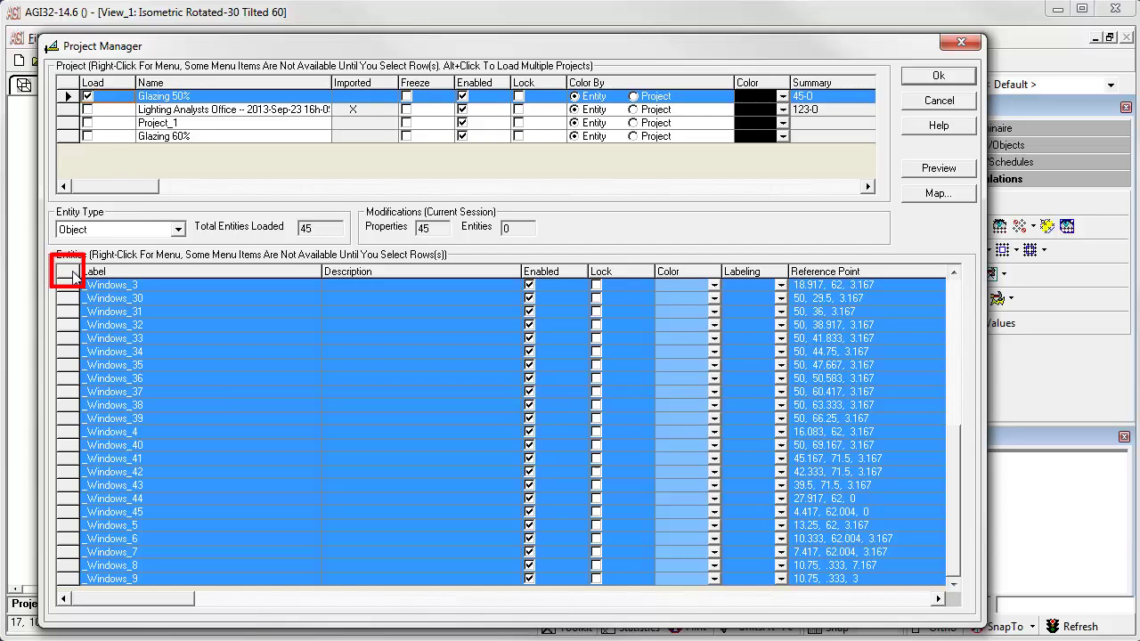
{"action": "scroll", "coordinate": [216, 379], "scroll_direction": "down", "scroll_amount": 8}
{"action": "right_click", "coordinate": [215, 378]}
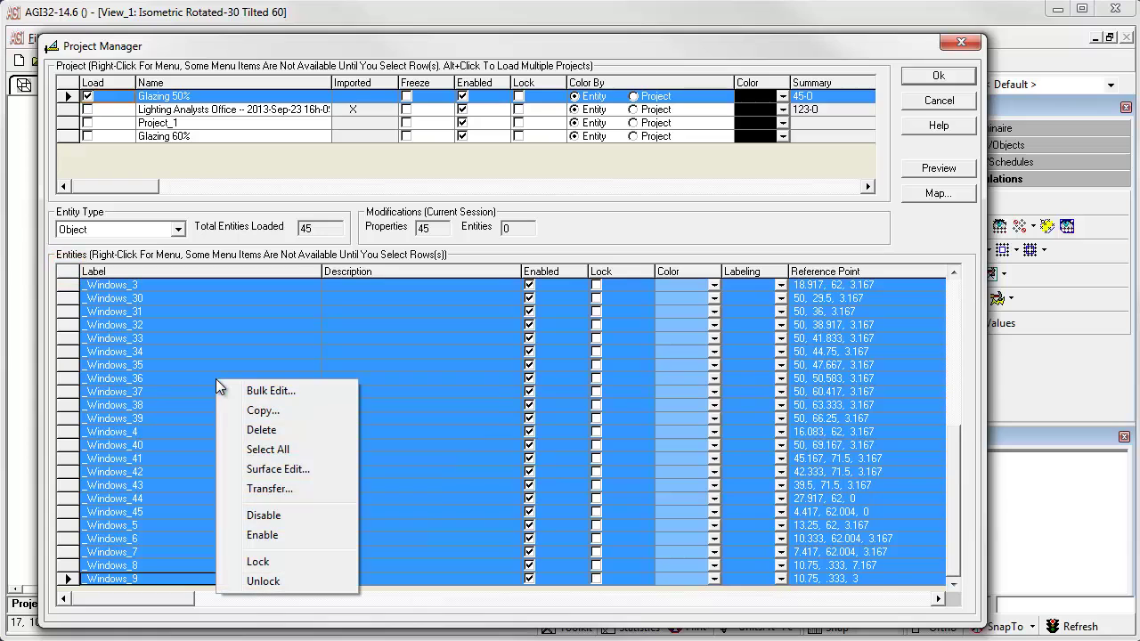
{"action": "left_click", "coordinate": [254, 411]}
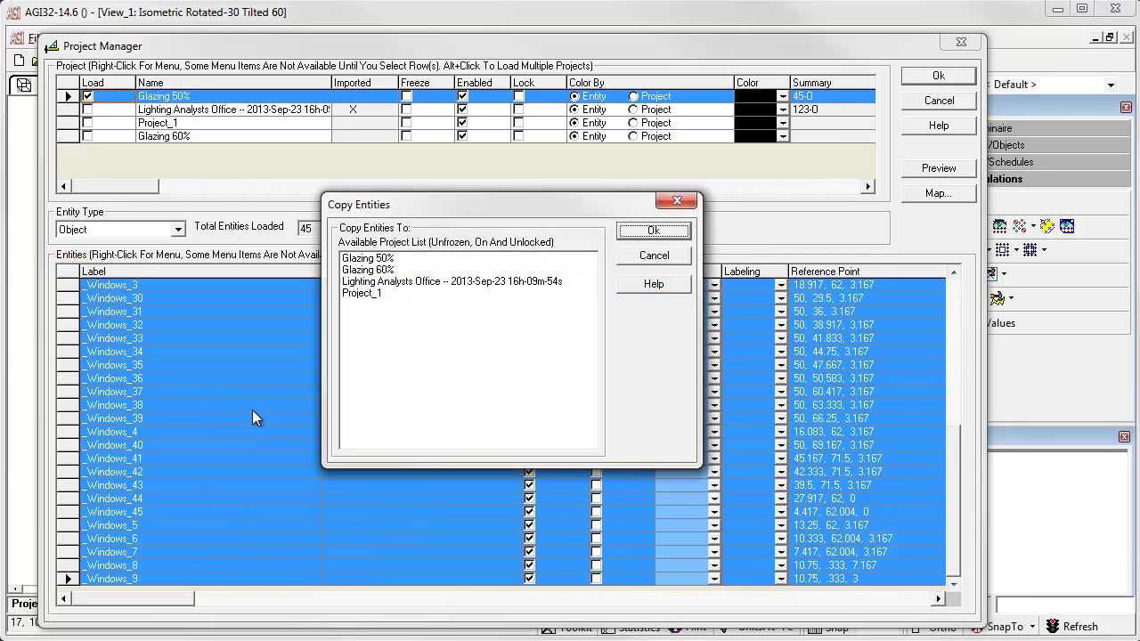
{"action": "left_click", "coordinate": [363, 271]}
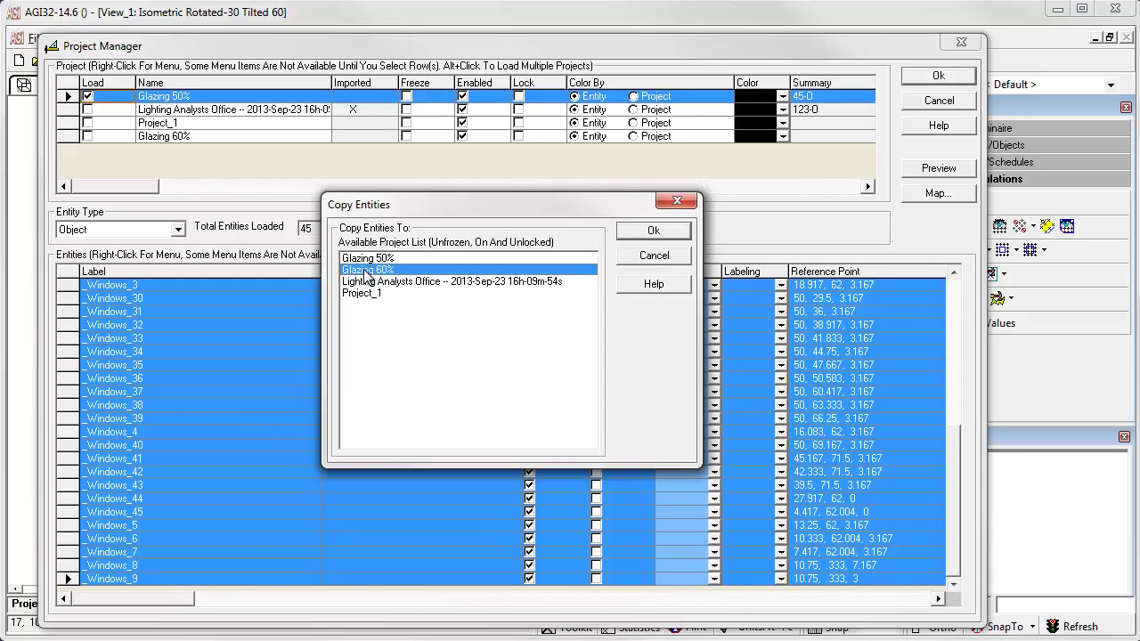
{"action": "left_click", "coordinate": [654, 230]}
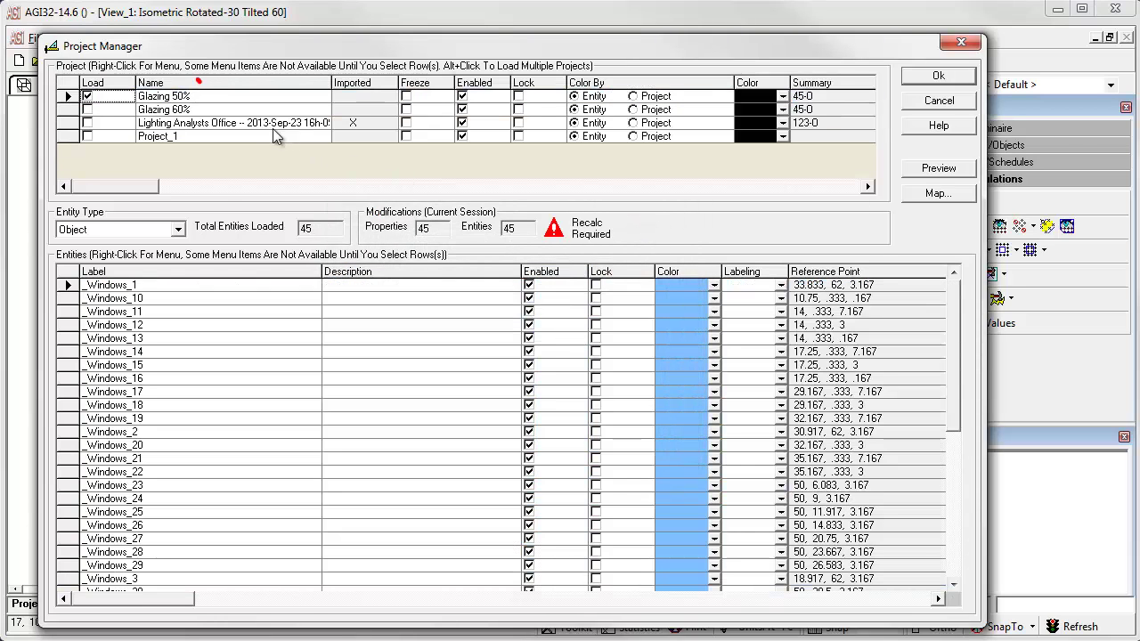
{"action": "mouse_move", "coordinate": [197, 81]}
{"action": "left_mouse_down"}
{"action": "mouse_move", "coordinate": [223, 96]}
{"action": "mouse_move", "coordinate": [236, 71]}
{"action": "left_mouse_up"}
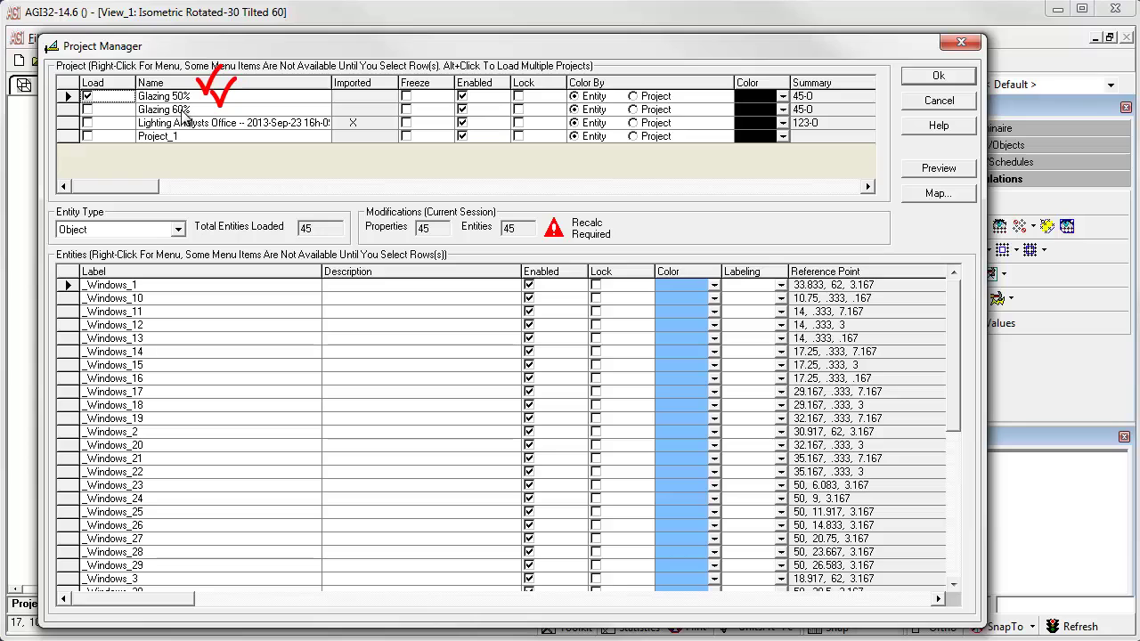
{"action": "left_click", "coordinate": [88, 110]}
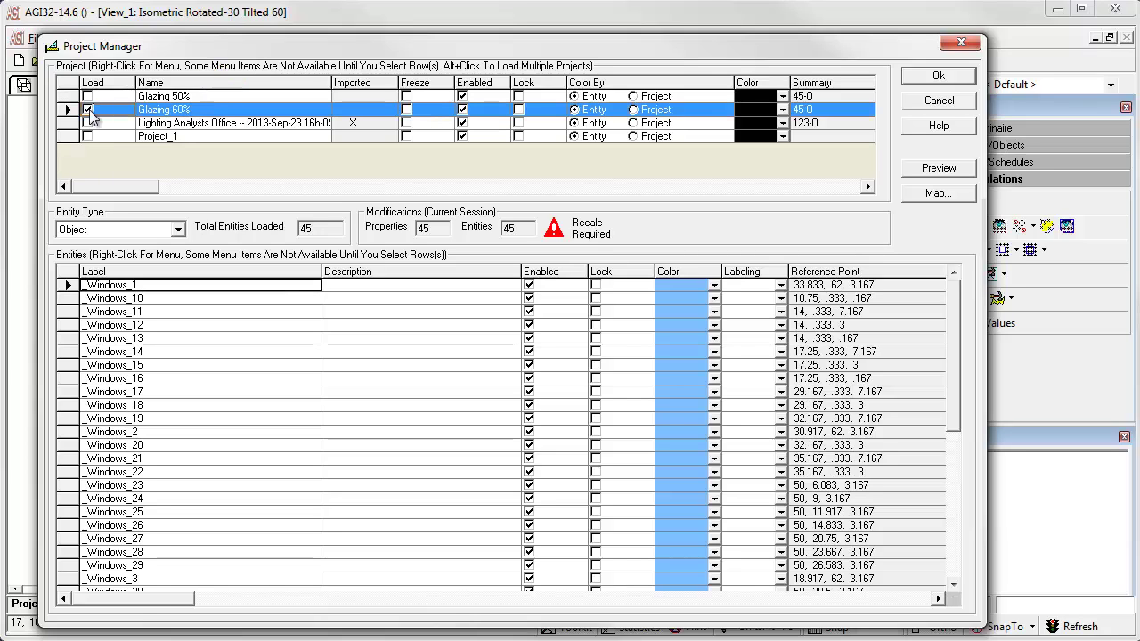
Tag all 45 Glazing 60% window surfaces in Surface Edit and set Transparency to 0.6.
{"action": "left_click", "coordinate": [67, 273]}
{"action": "right_click", "coordinate": [215, 349]}
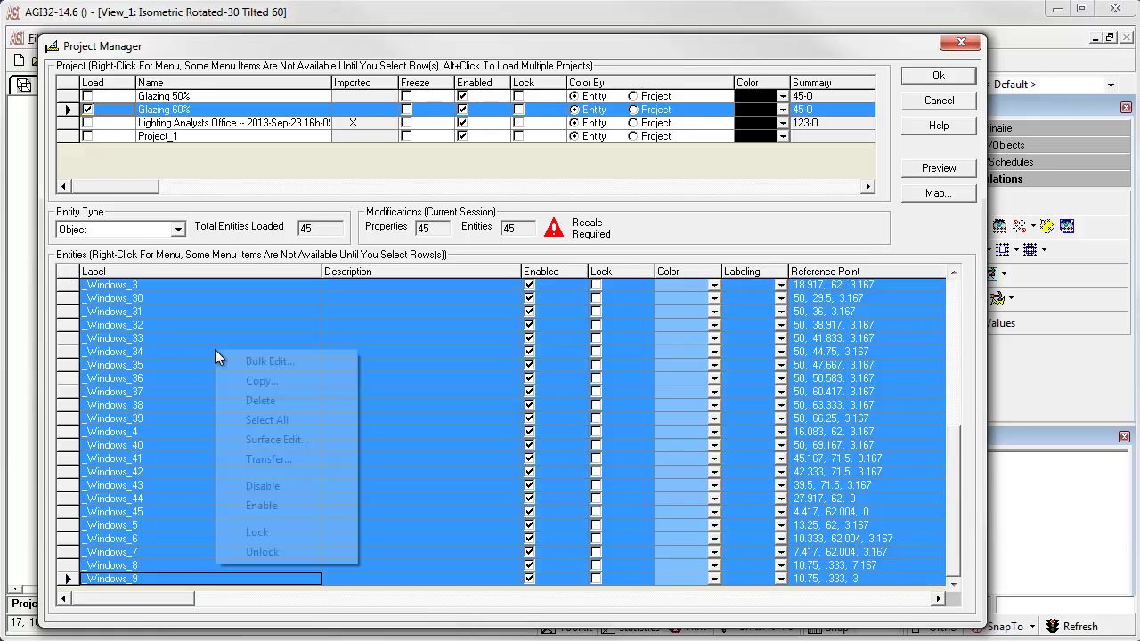
{"action": "left_click", "coordinate": [267, 440]}
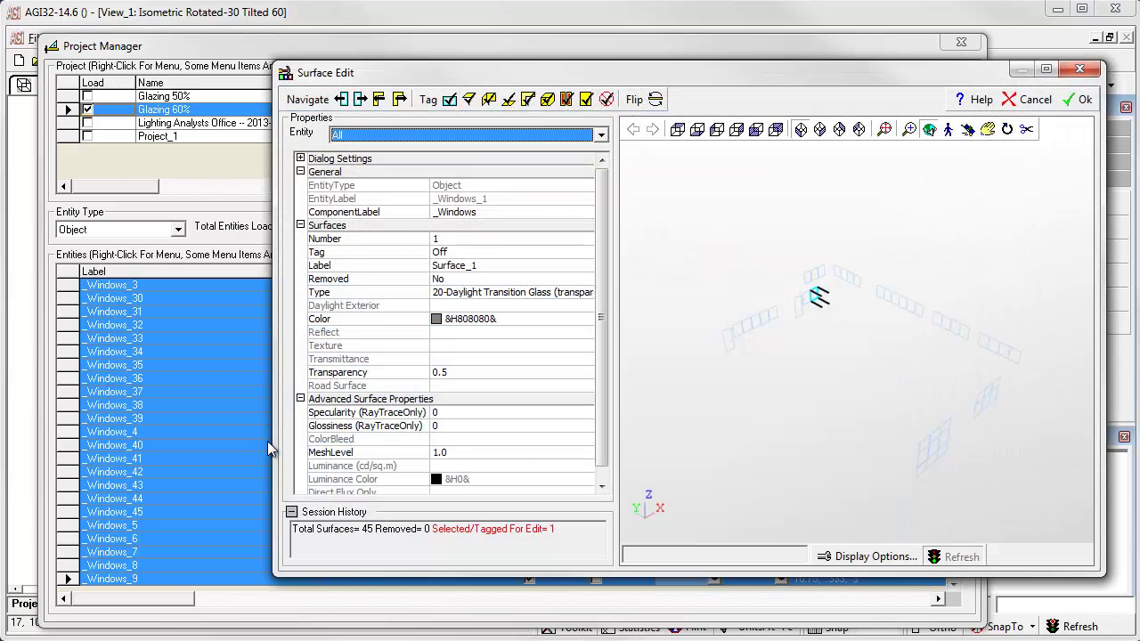
{"action": "left_click", "coordinate": [548, 99]}
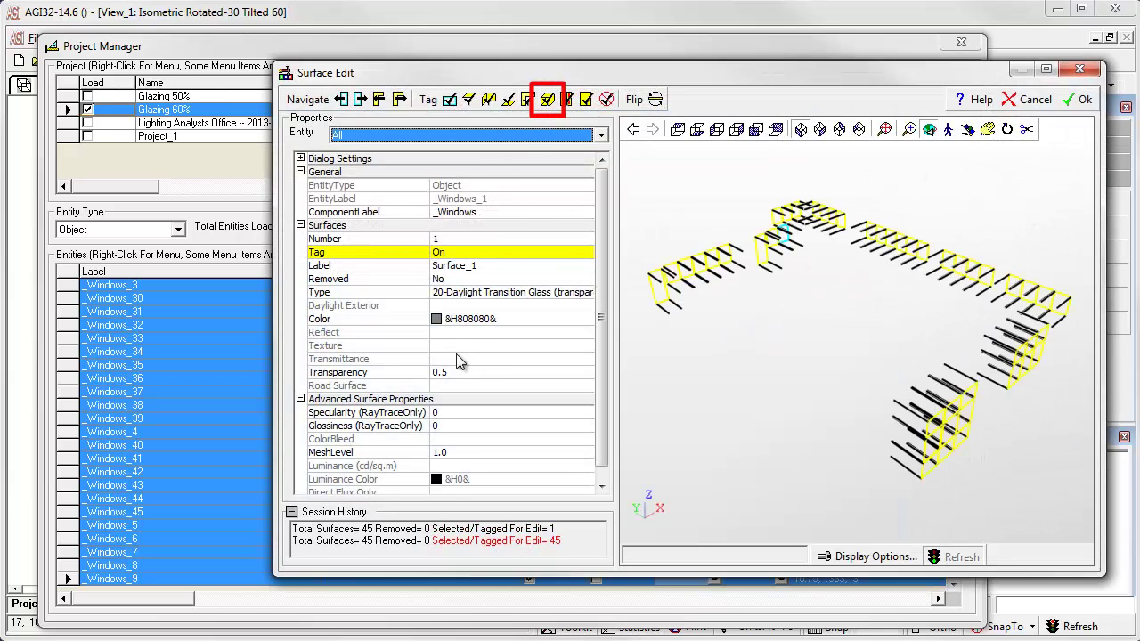
{"action": "left_click", "coordinate": [450, 373]}
{"action": "type", "text": "0.6"}
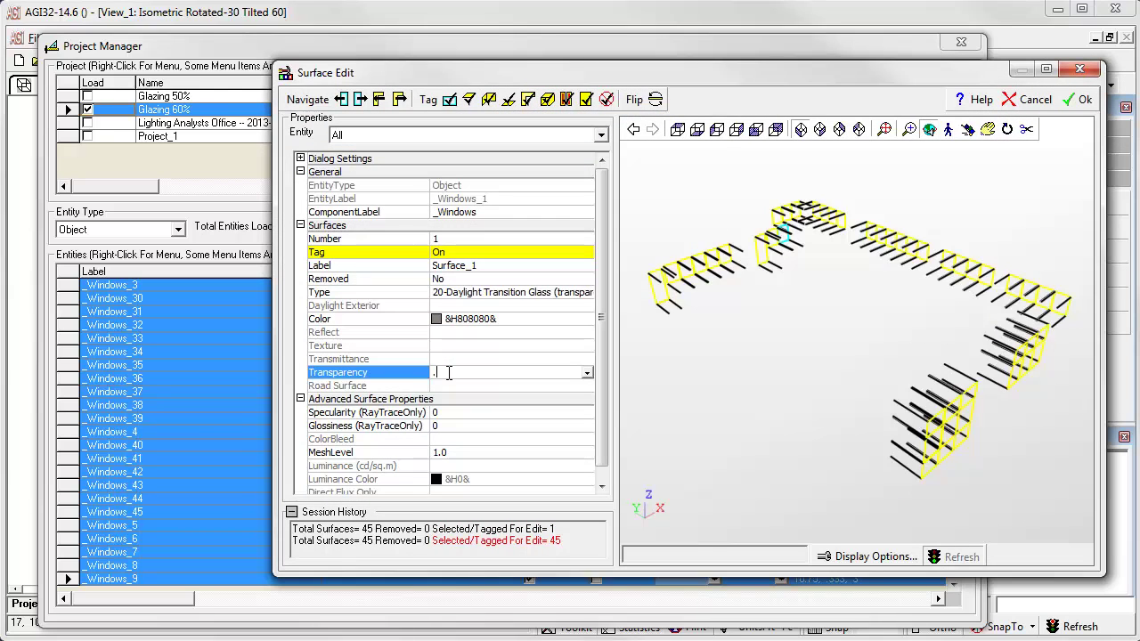
{"action": "key", "text": "Return"}
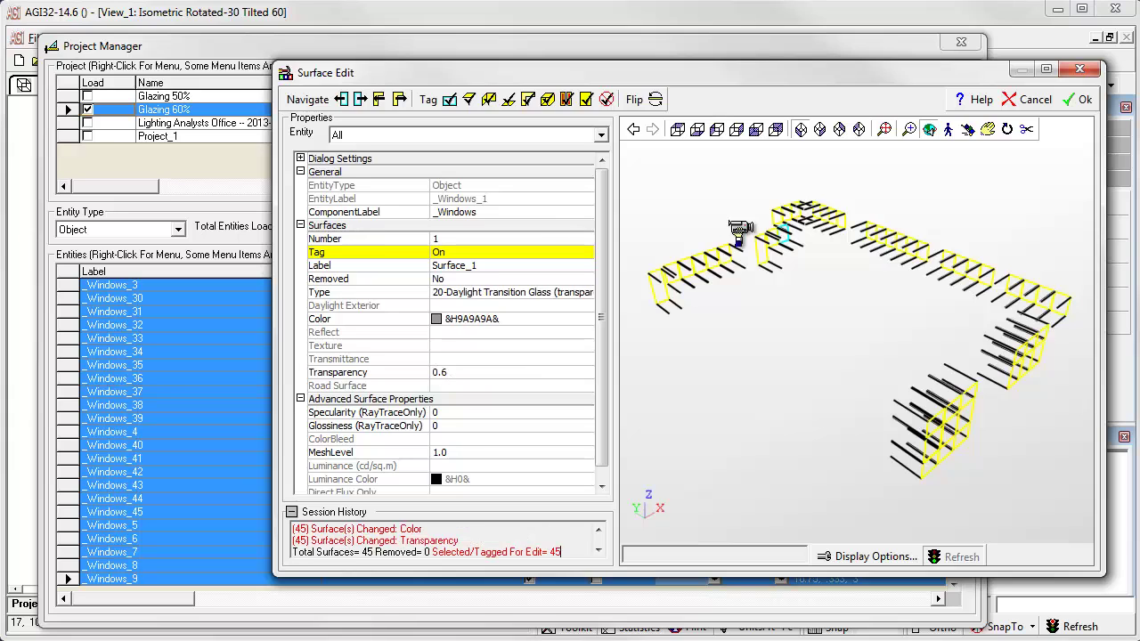
{"action": "left_click", "coordinate": [1078, 99]}
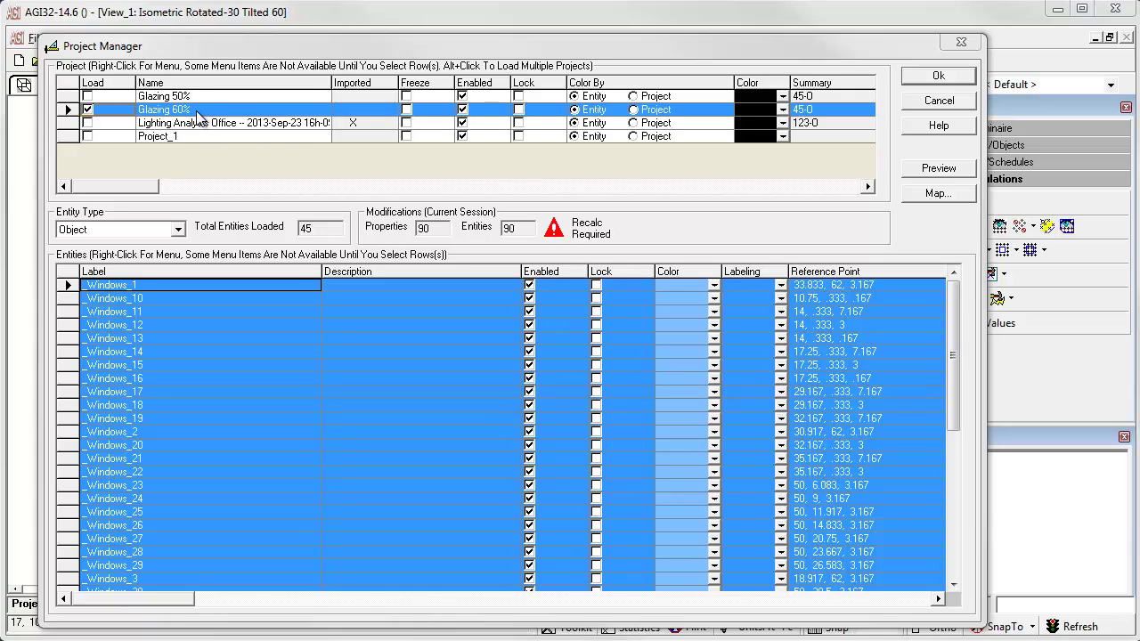
Toggle Glazing 60%'s Enabled checkbox off and back on, keeping it enabled and Glazing 50% disabled.
{"action": "left_click", "coordinate": [463, 110]}
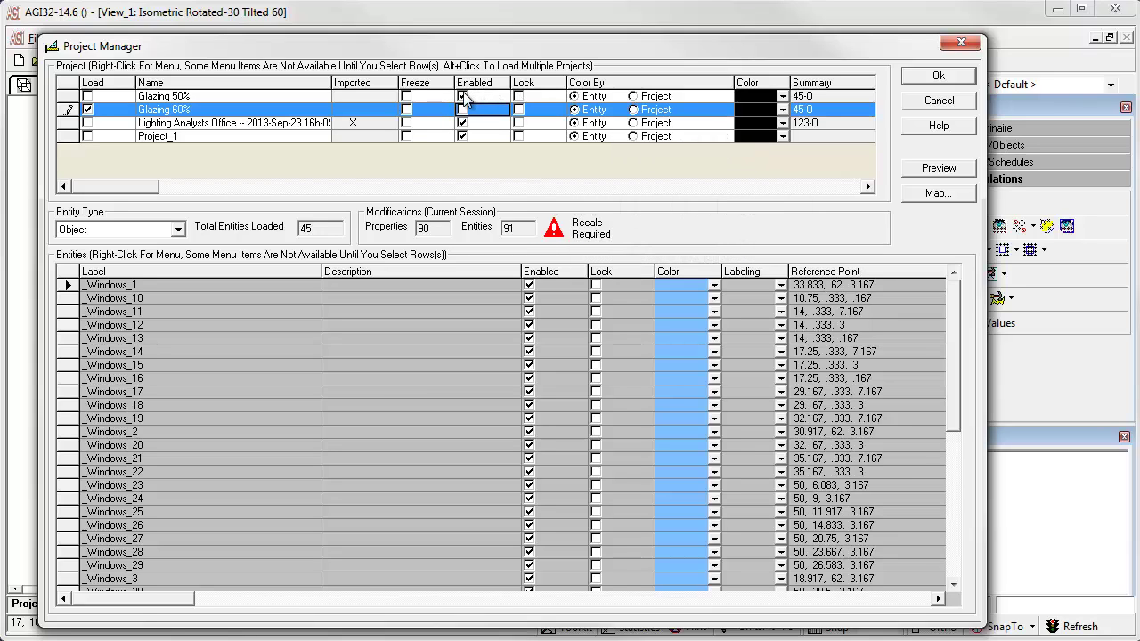
{"action": "left_click", "coordinate": [463, 110]}
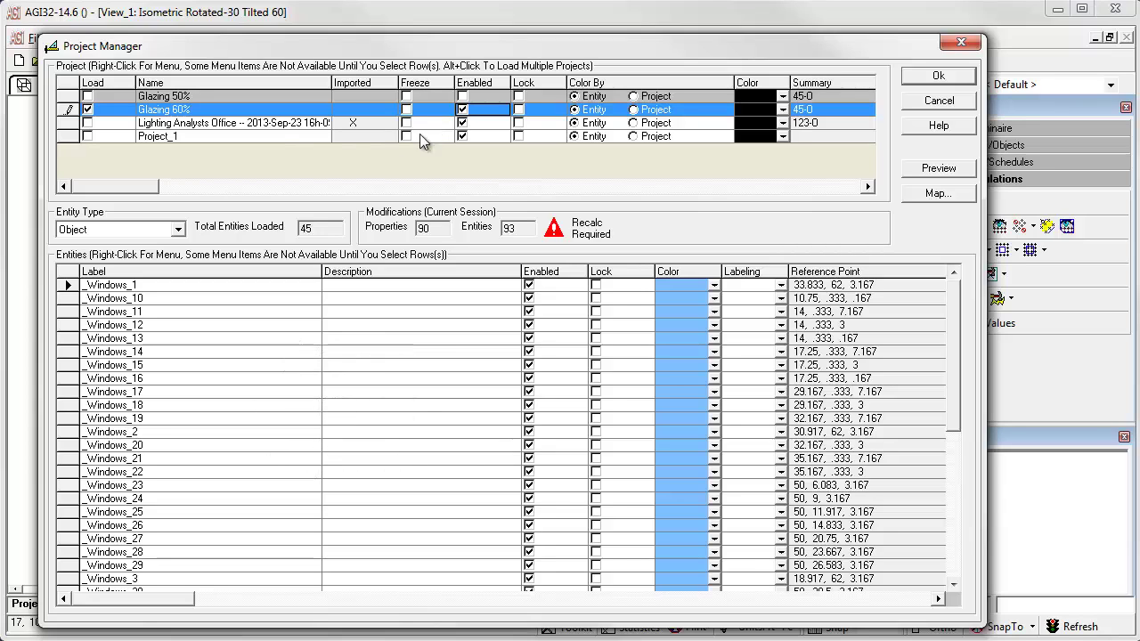
Create a new project named 'Furniture'.
{"action": "right_click", "coordinate": [278, 139]}
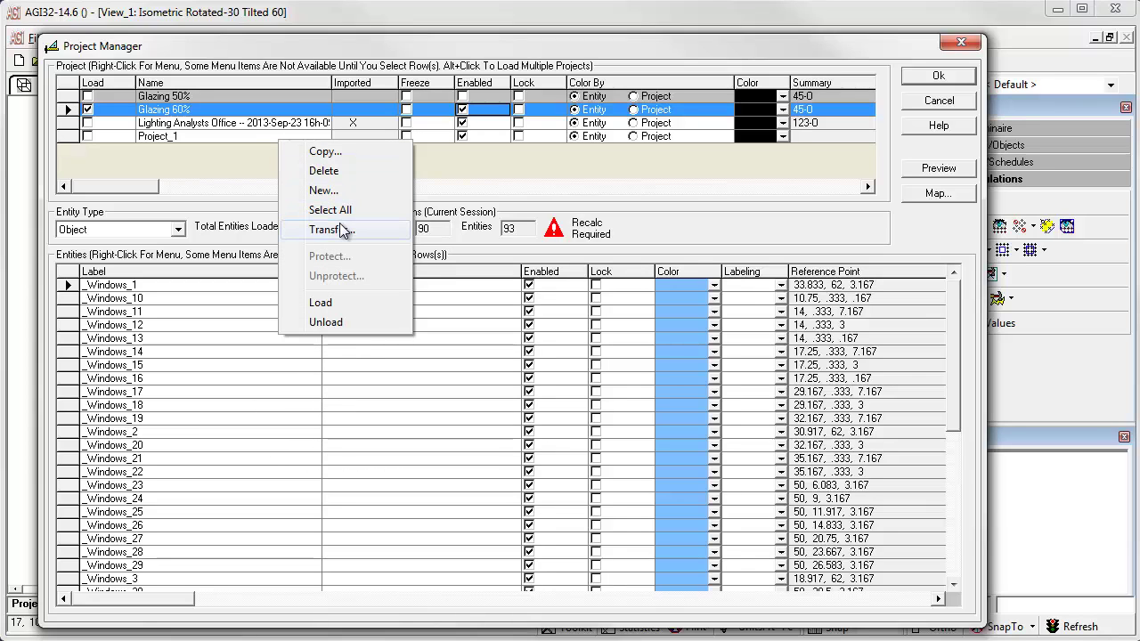
{"action": "left_click", "coordinate": [324, 190]}
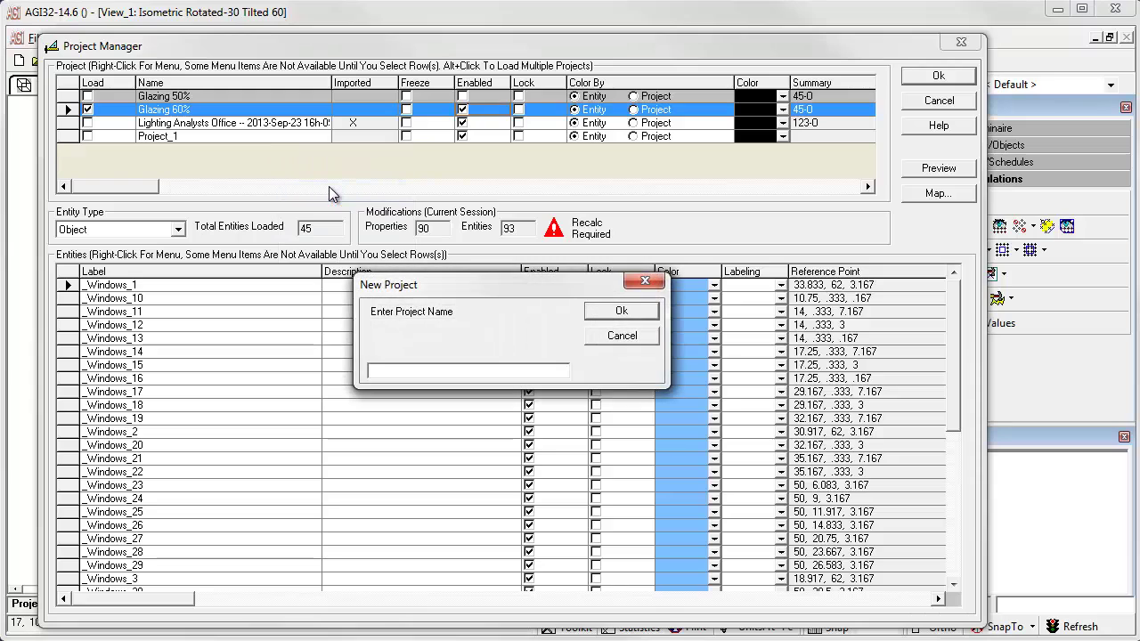
{"action": "type", "text": "Furniture"}
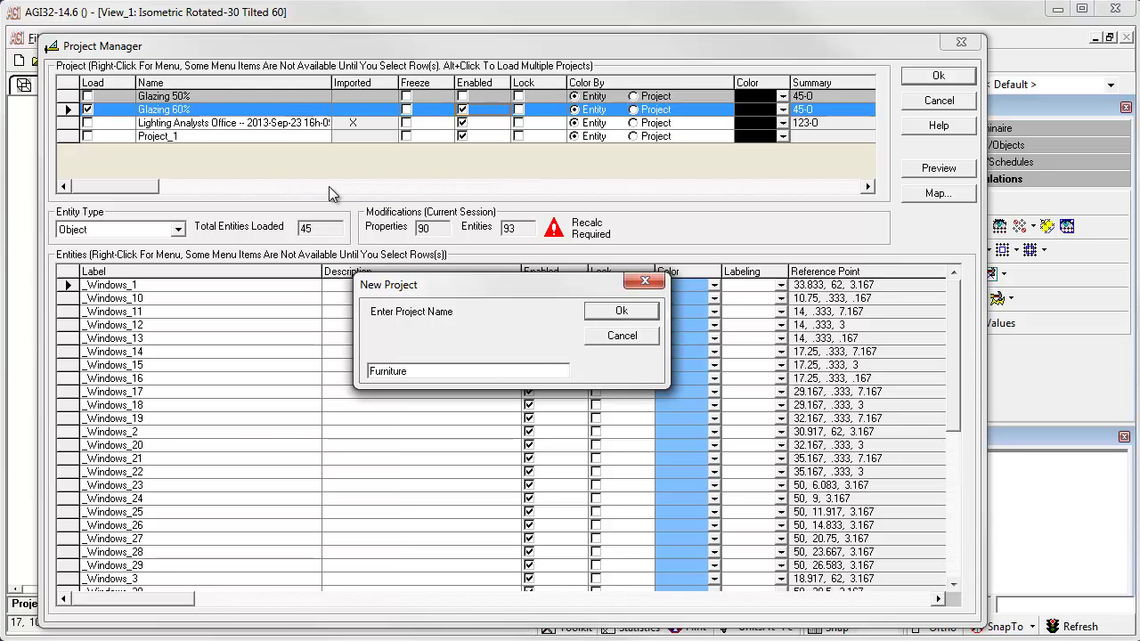
{"action": "key", "text": "Return"}
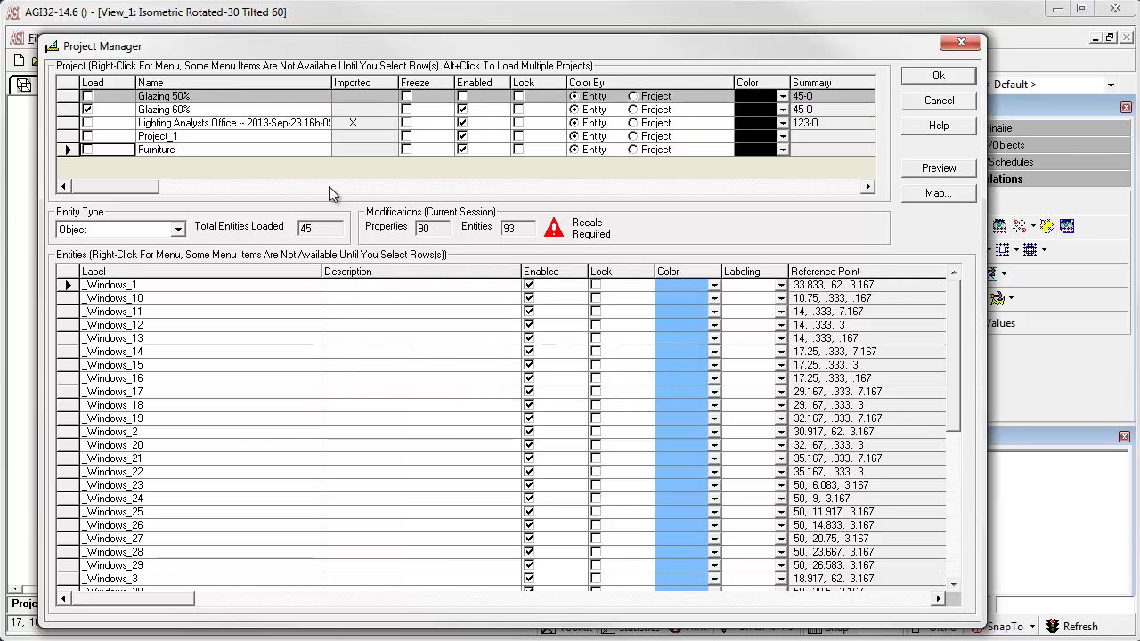
Transfer the office project's Furniture_1 through Partitions_4 entities into the Furniture project.
{"action": "left_click", "coordinate": [88, 123]}
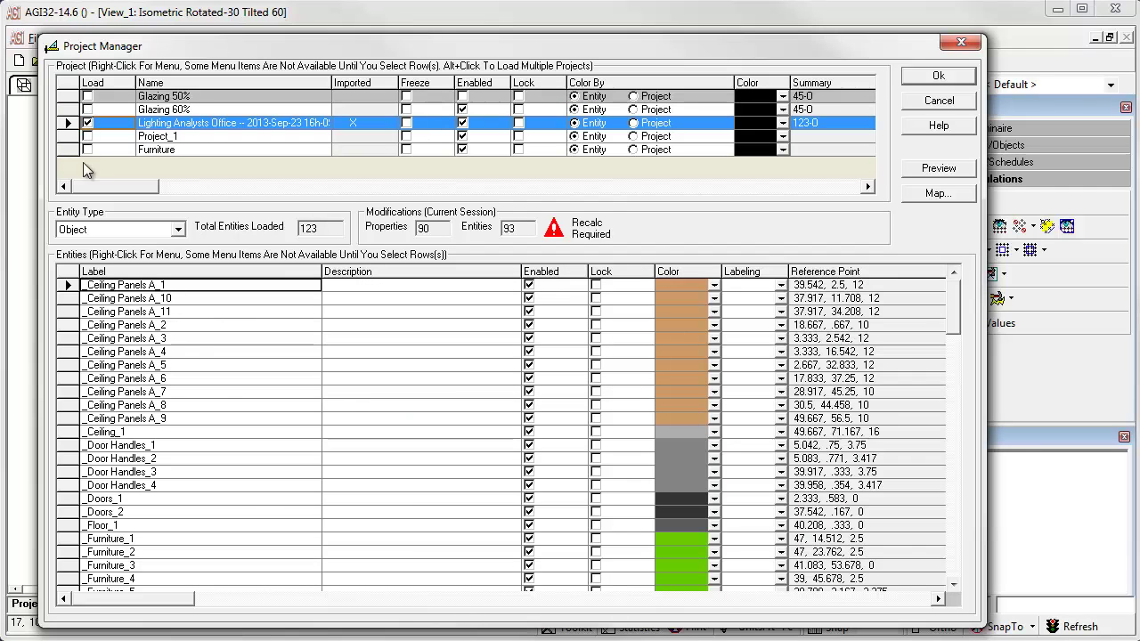
{"action": "scroll", "coordinate": [235, 348], "scroll_direction": "down", "scroll_amount": 2}
{"action": "scroll", "coordinate": [234, 348], "scroll_direction": "down", "scroll_amount": 3}
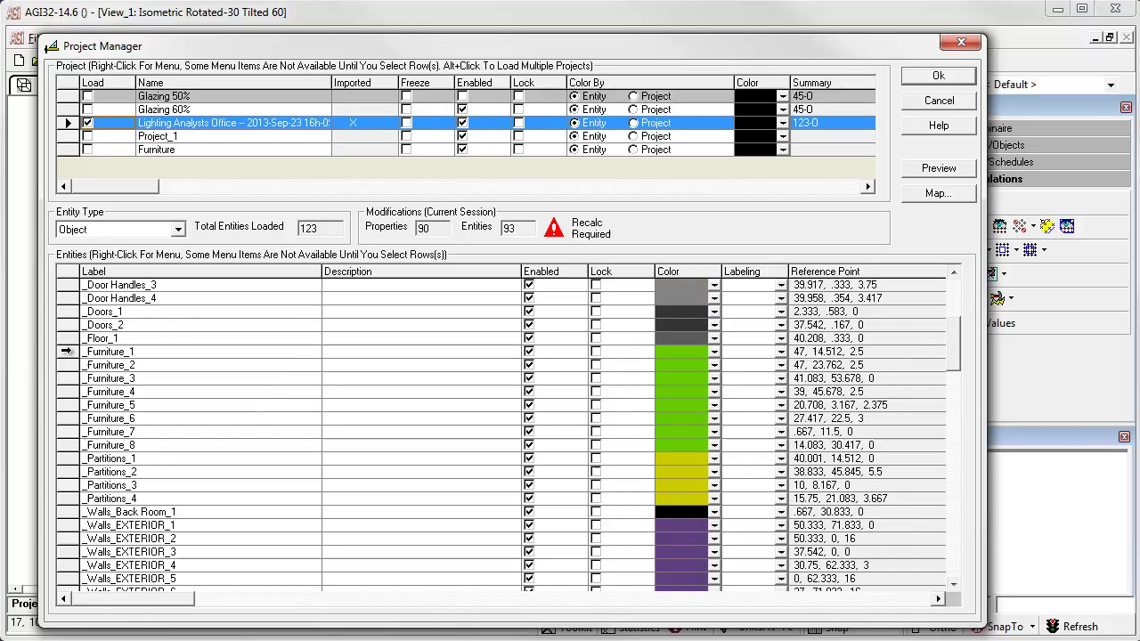
{"action": "left_click", "coordinate": [66, 351]}
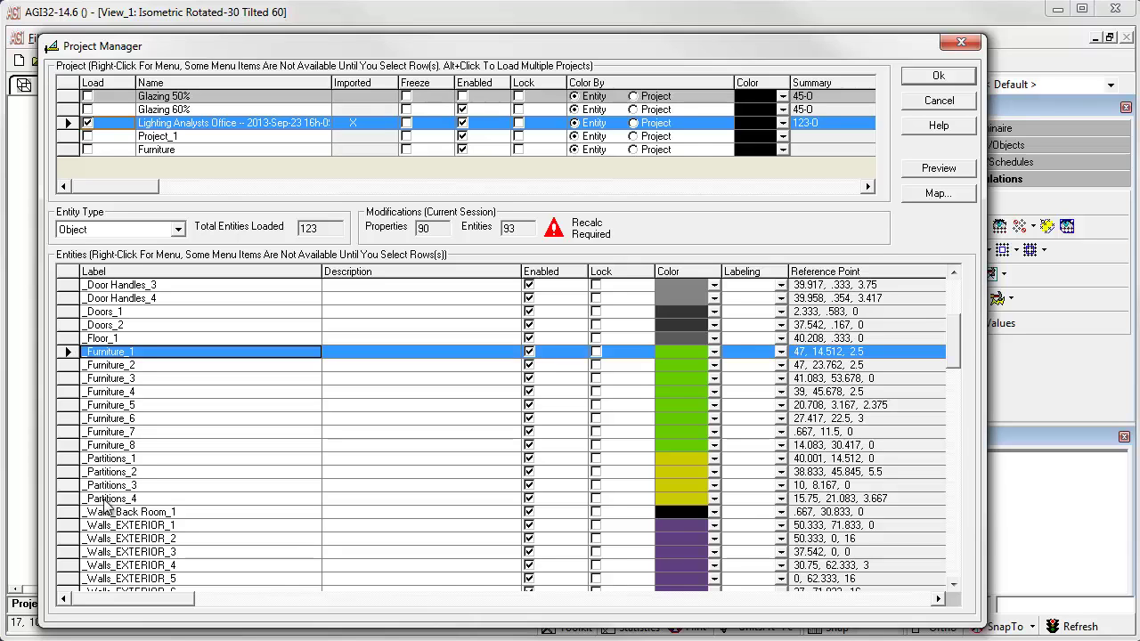
{"action": "left_click", "coordinate": [64, 499], "text": "shift"}
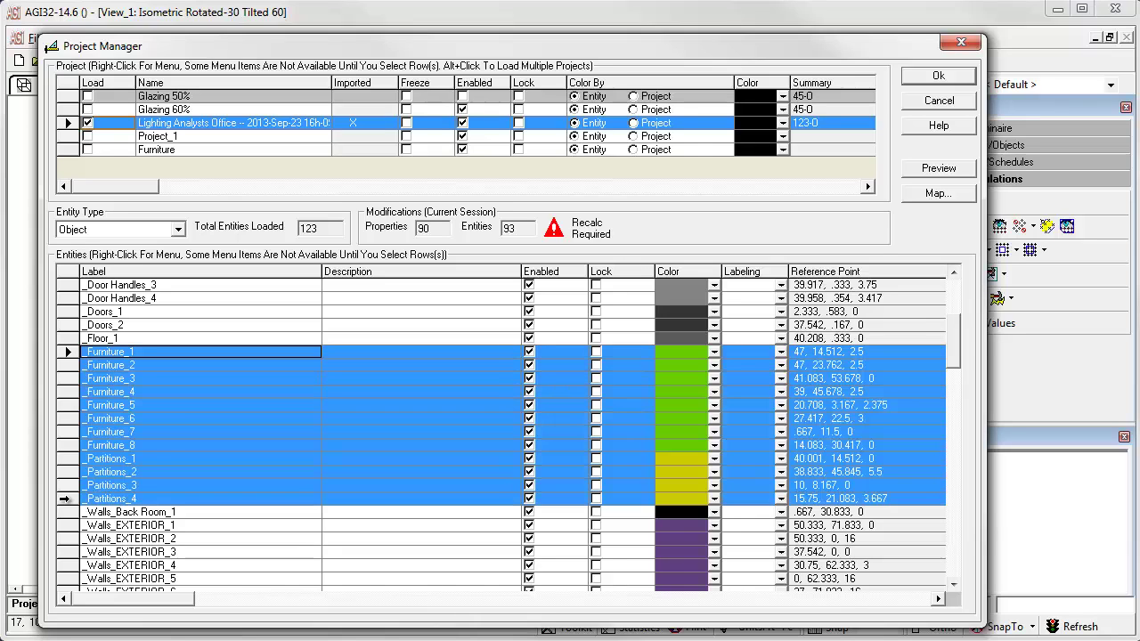
{"action": "right_click", "coordinate": [179, 419]}
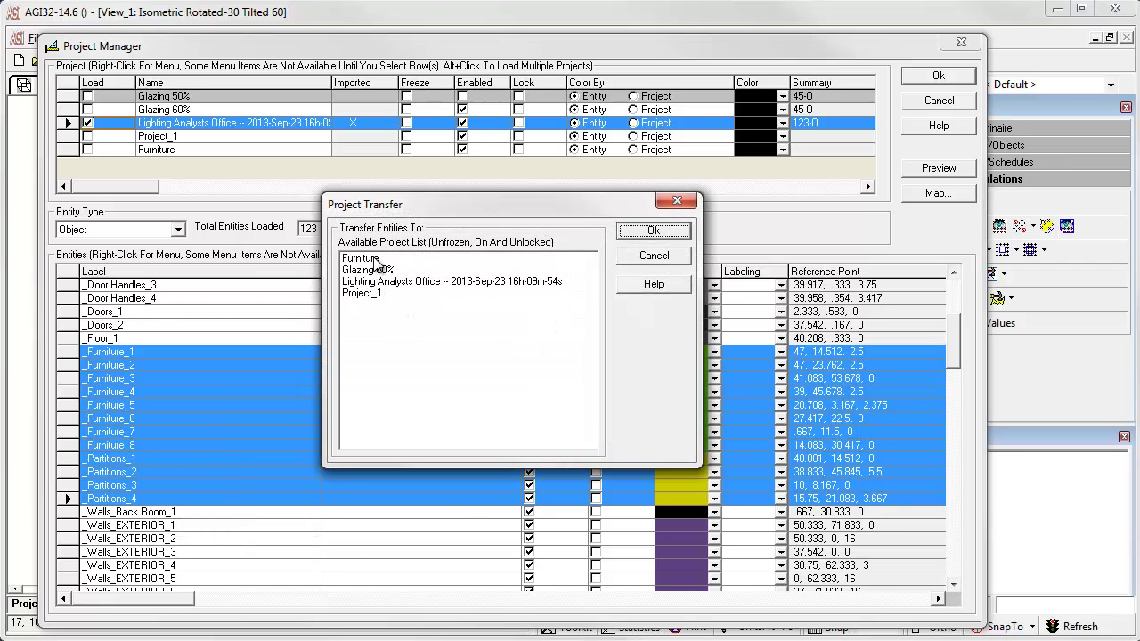
{"action": "left_click", "coordinate": [375, 259]}
{"action": "left_click", "coordinate": [638, 233]}
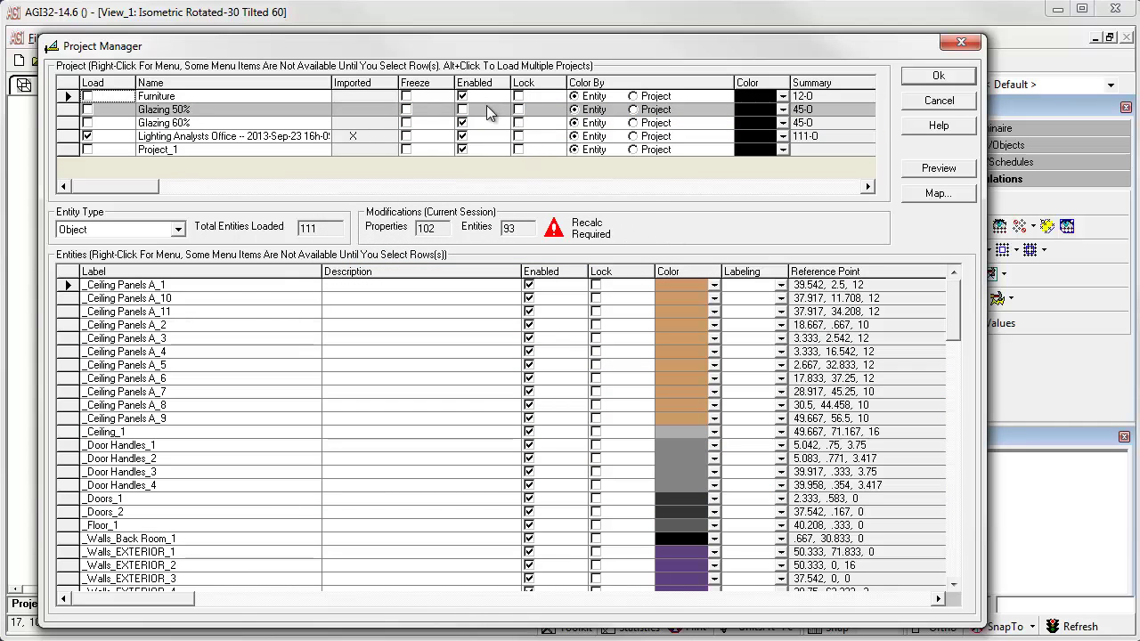
Disable the Furniture project and preview the model without the furniture and partitions.
{"action": "left_click", "coordinate": [463, 98]}
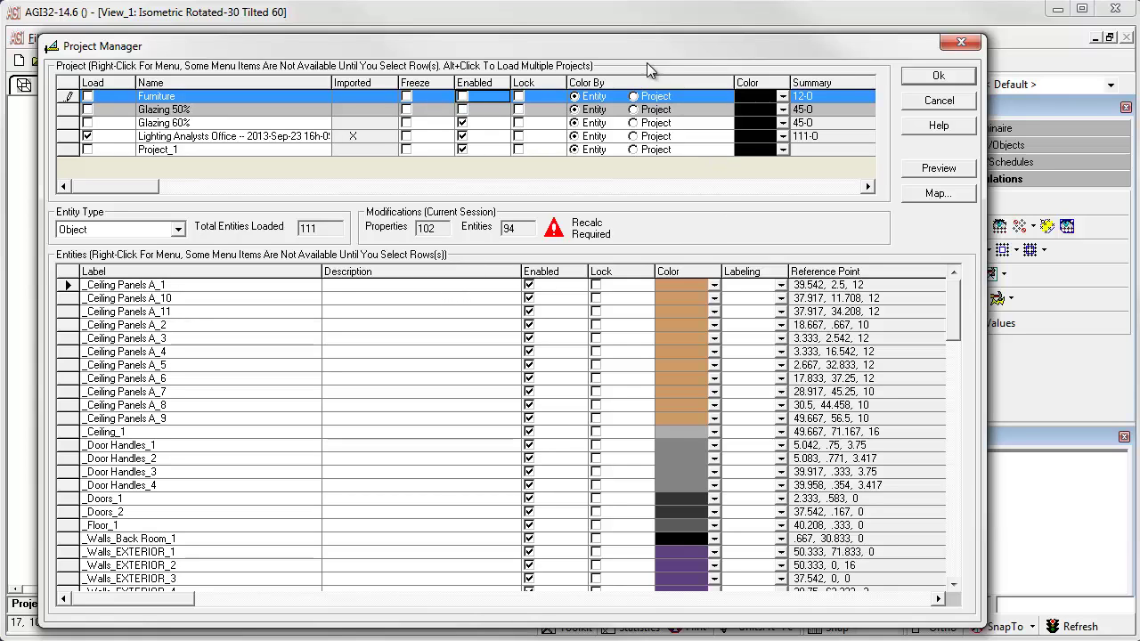
{"action": "left_click", "coordinate": [939, 168]}
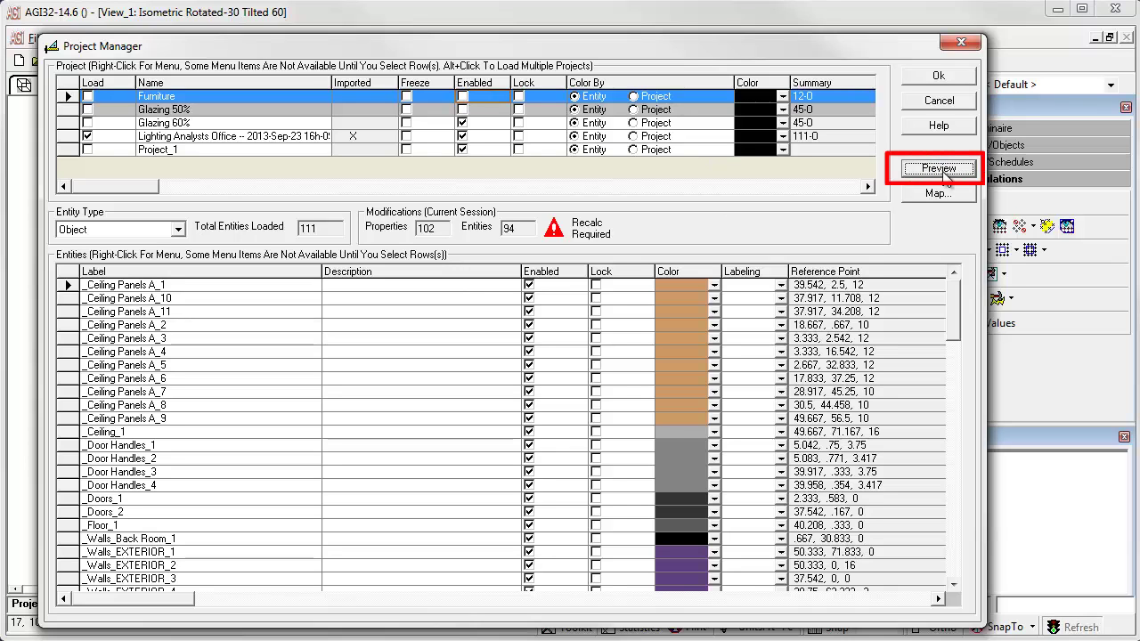
{"action": "mouse_move", "coordinate": [577, 46]}
{"action": "left_mouse_down"}
{"action": "mouse_move", "coordinate": [1060, 65]}
{"action": "mouse_move", "coordinate": [1092, 2]}
{"action": "mouse_move", "coordinate": [1089, 45]}
{"action": "left_mouse_up"}
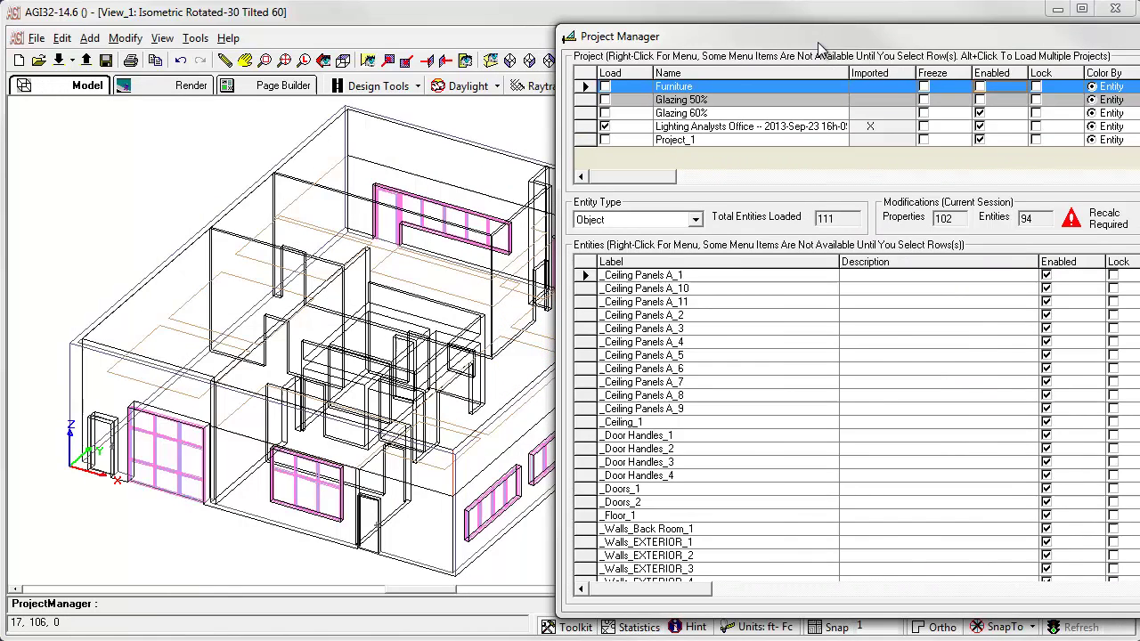
{"action": "left_click_drag", "start_coordinate": [820, 41], "coordinate": [329, 39]}
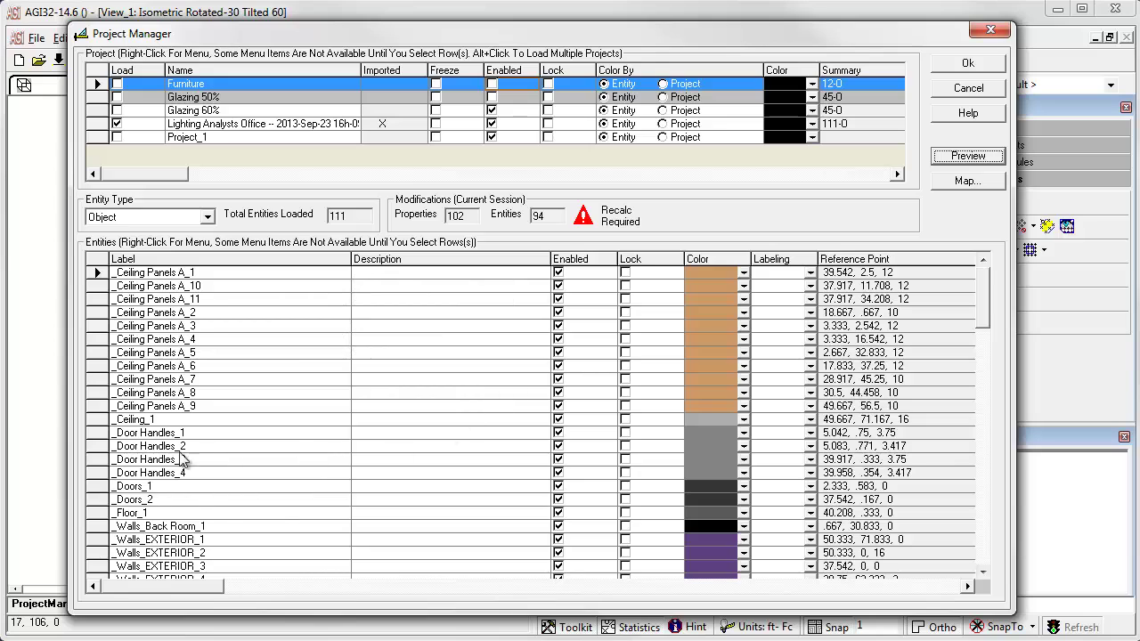
Disable and lock Door Handles_1 through Door Handles_4, then deselect them.
{"action": "left_click", "coordinate": [100, 432]}
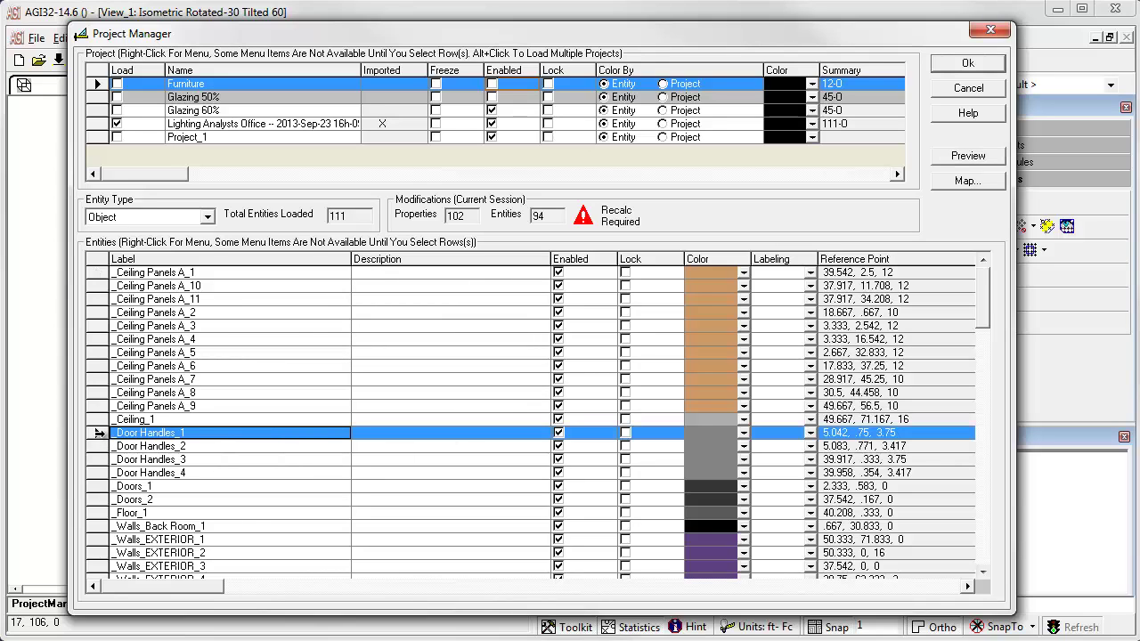
{"action": "left_click", "coordinate": [89, 473], "text": "shift"}
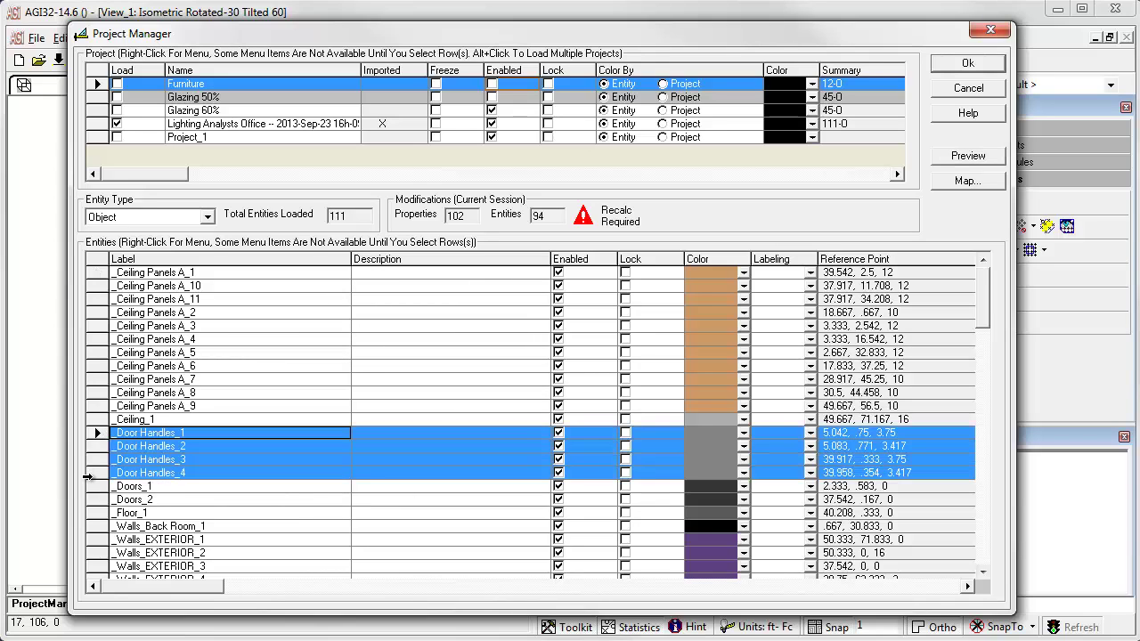
{"action": "right_click", "coordinate": [488, 447]}
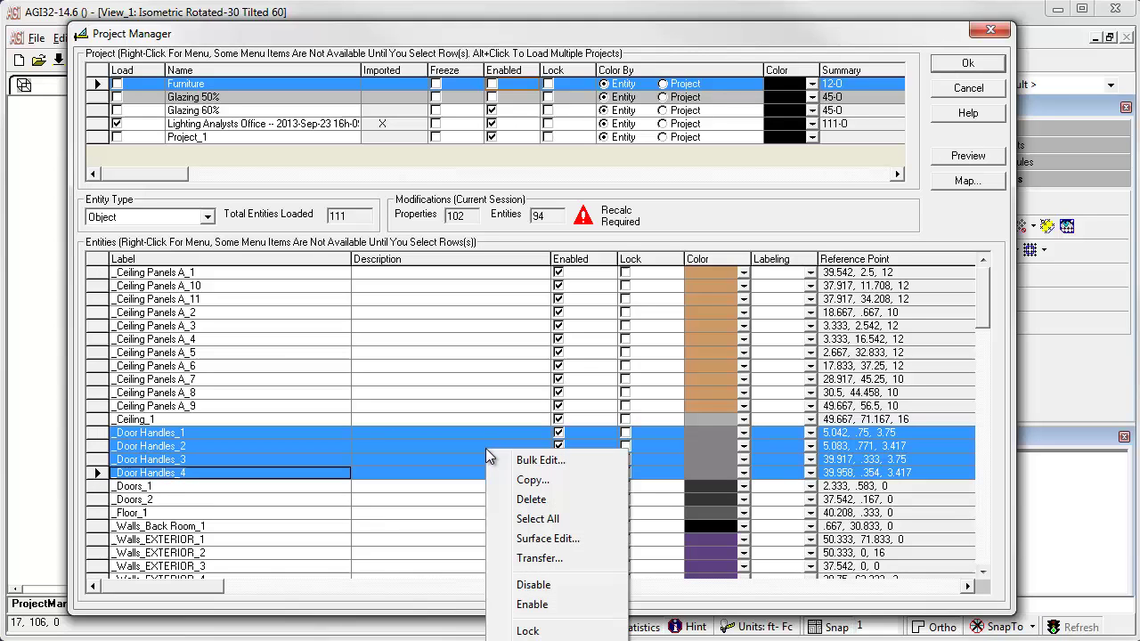
{"action": "left_click", "coordinate": [532, 585]}
{"action": "right_click", "coordinate": [489, 276]}
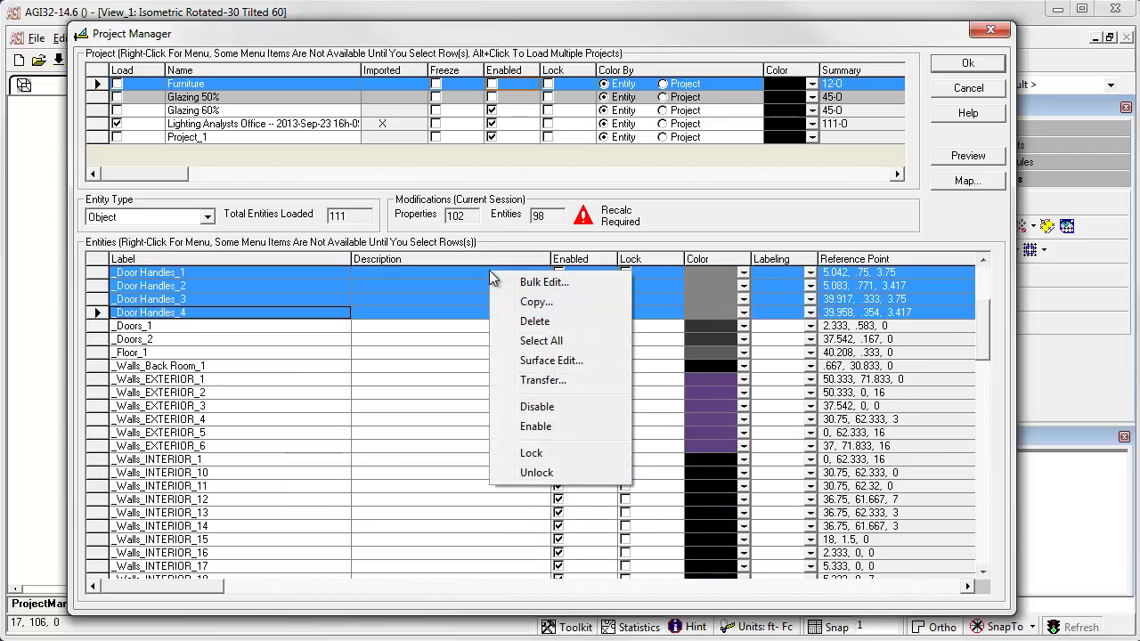
{"action": "left_click", "coordinate": [531, 453]}
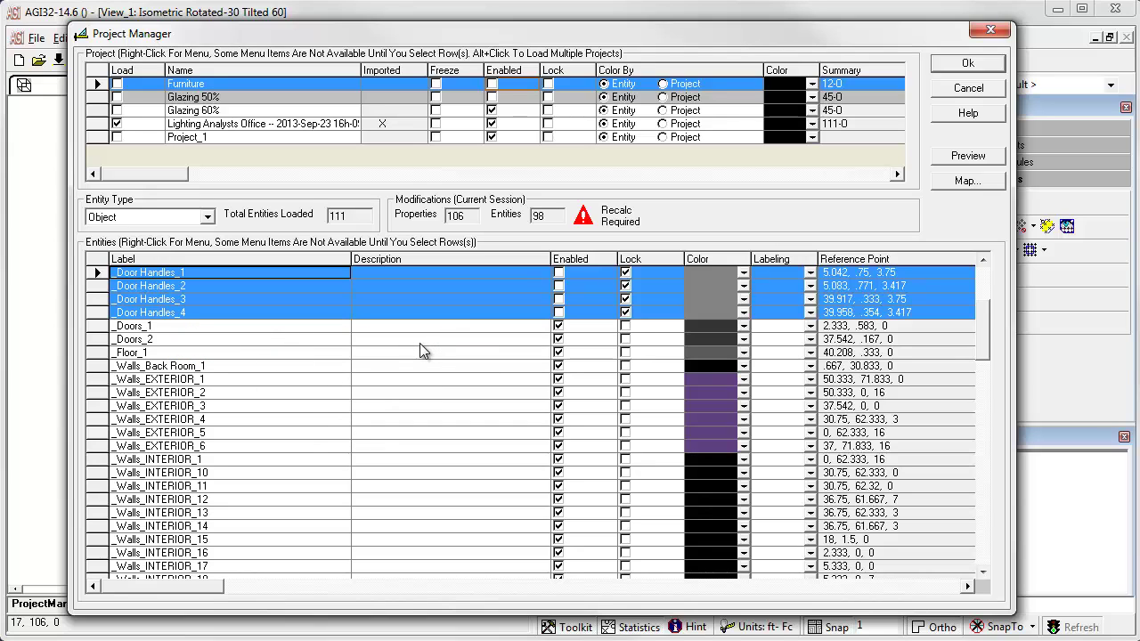
{"action": "left_click", "coordinate": [321, 353]}
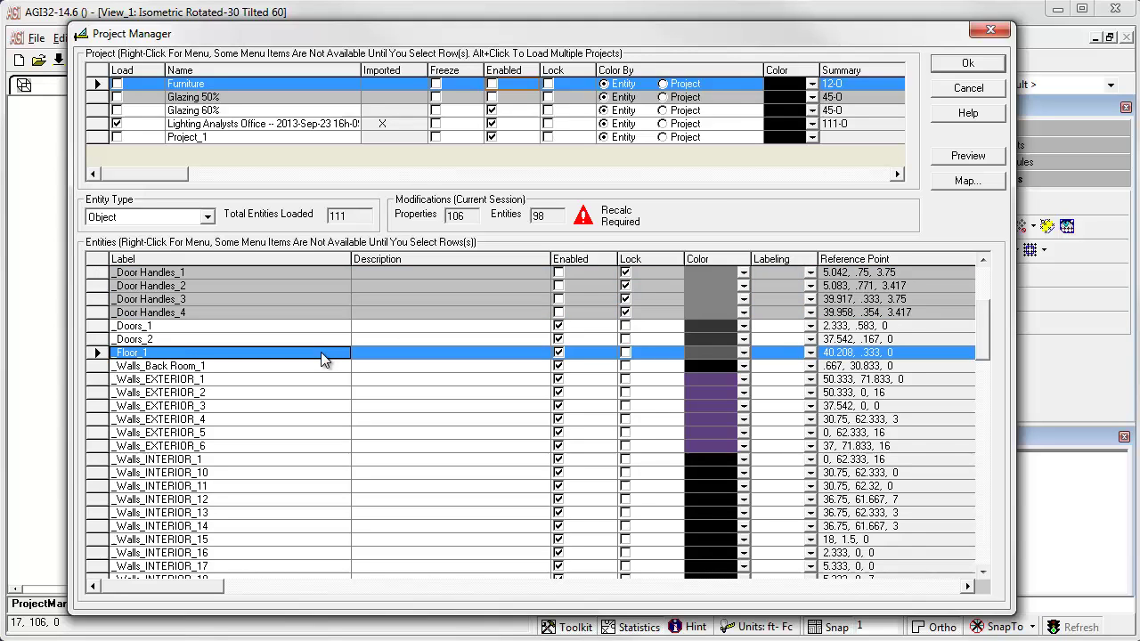